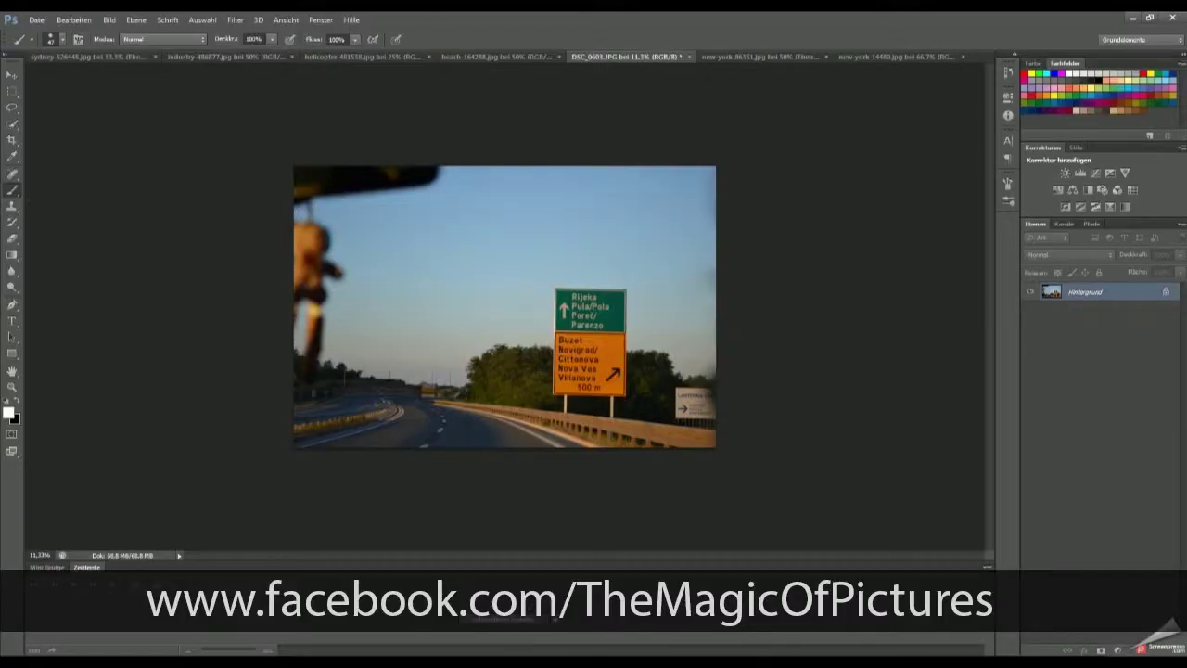
Step: Add a layer mask to the photo and hide the sky above the horizon
key(w)
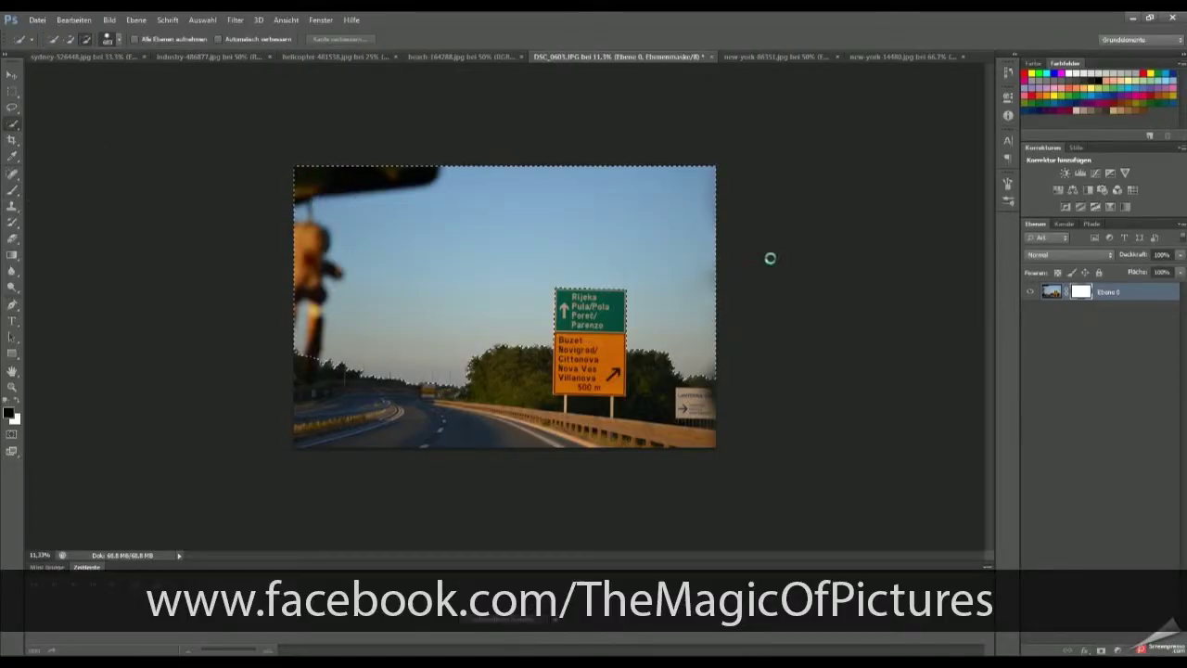
key(b)
drag(319, 239, 389, 213)
key(ctrl+plus)
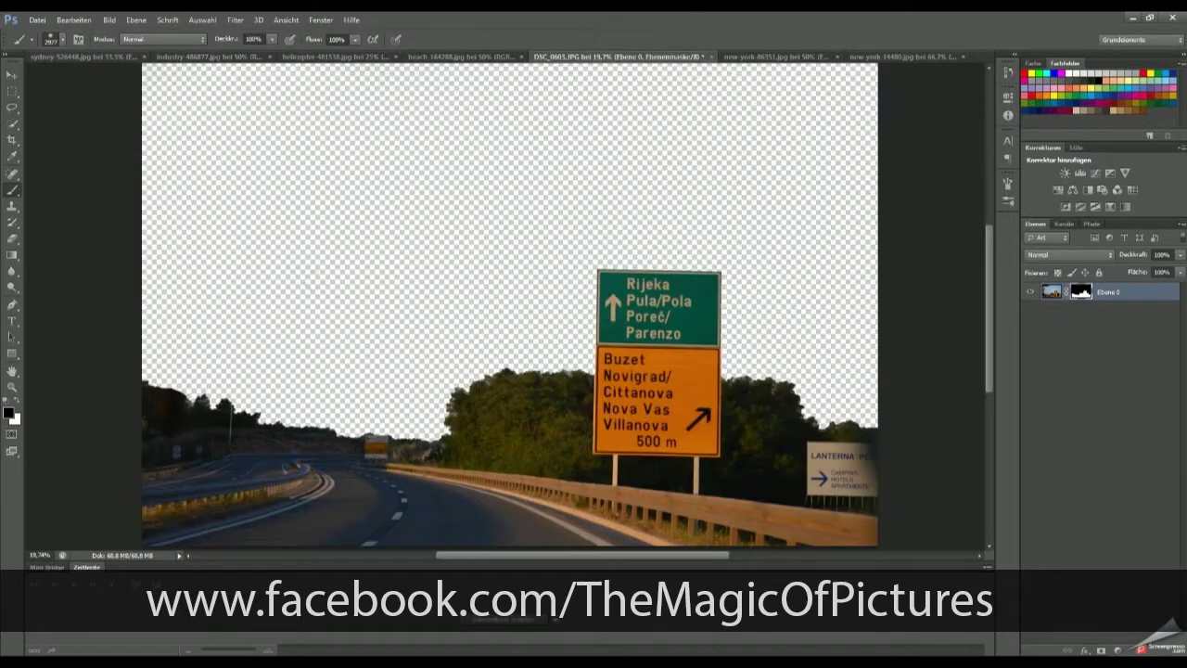
scroll(232, 463, up, 5)
Step: Erase the treetops at the upper left of the photo pixels with a larger eraser
key(s)
alt+click(390, 143)
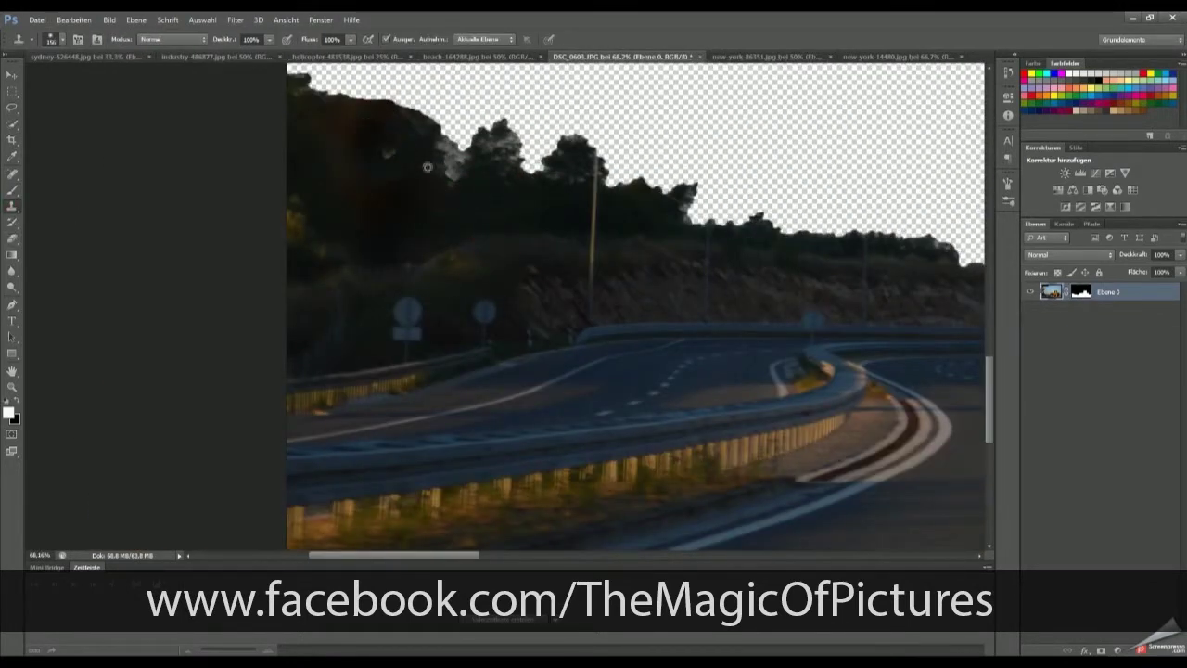
key(e)
mouse_move(343, 79)
mouse_down()
mouse_move(296, 112)
mouse_move(383, 90)
mouse_move(424, 173)
mouse_move(556, 149)
mouse_up()
right_click(347, 141)
key(Return)
scroll(782, 265, down, 3)
scroll(782, 265, up, 3)
Step: Clone Stamp foliage over the LANTERNA sign
key(s)
scroll(728, 300, up, 2)
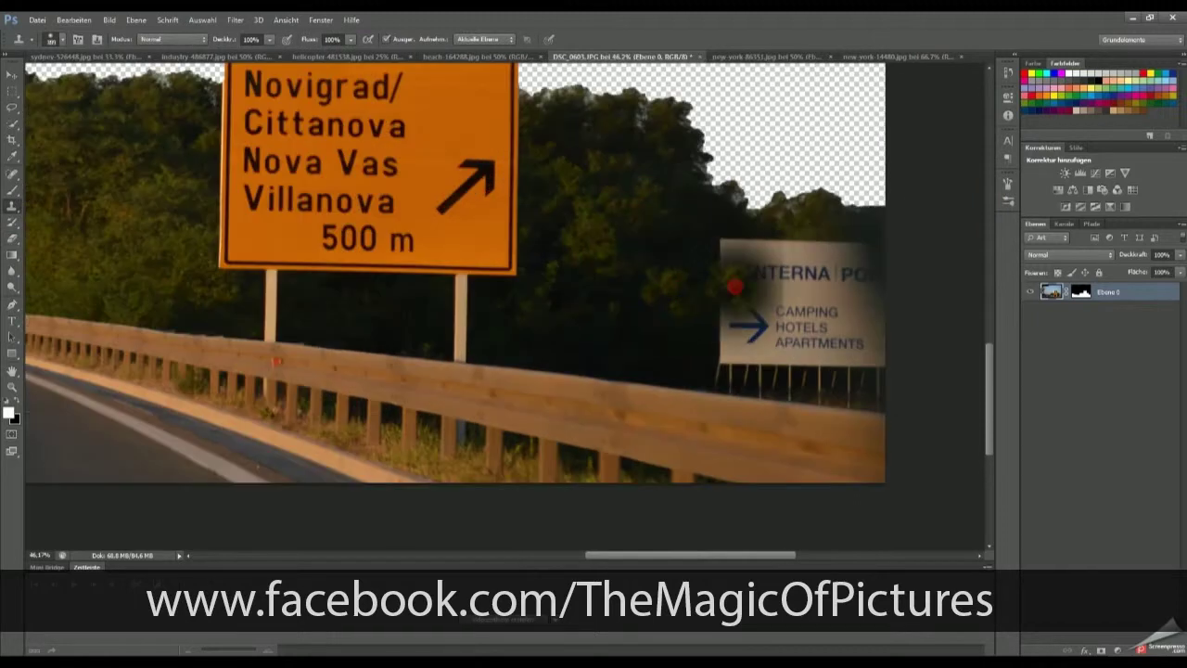
mouse_move(731, 284)
mouse_down()
mouse_move(737, 344)
mouse_move(682, 331)
mouse_move(788, 297)
mouse_move(710, 318)
mouse_move(769, 244)
mouse_move(858, 251)
mouse_move(839, 302)
mouse_up()
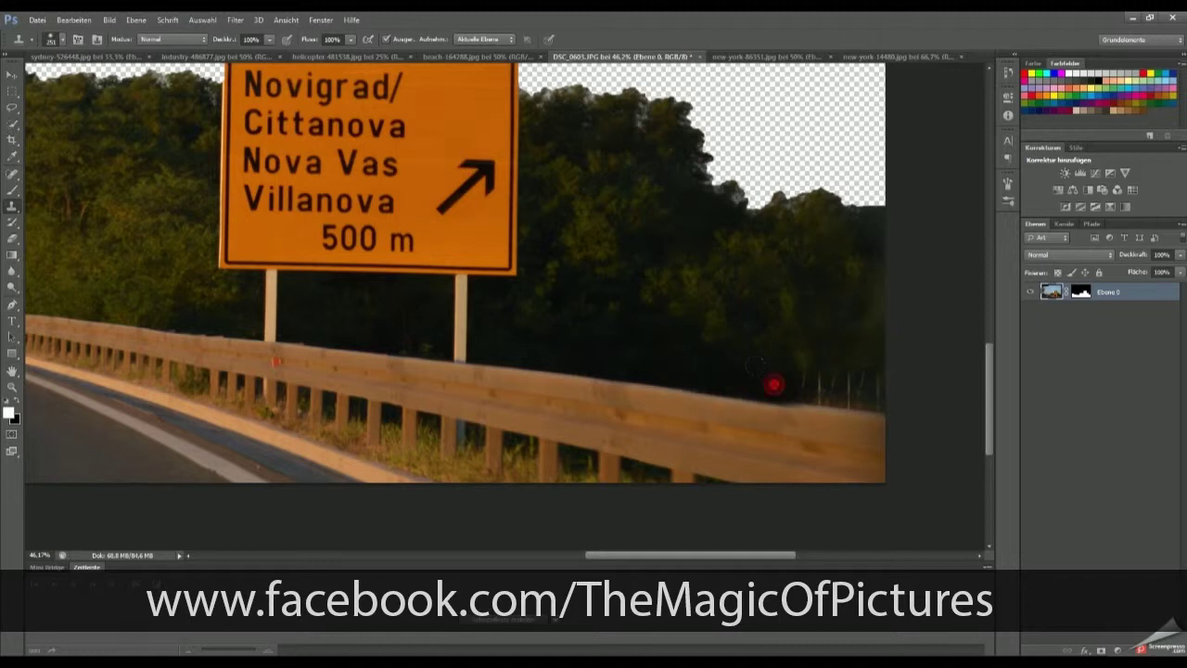
scroll(847, 373, down, 3)
Step: Clone foliage and guardrail over the yellow sign, the 300m plate and the Nova Vas panel
scroll(576, 221, up, 3)
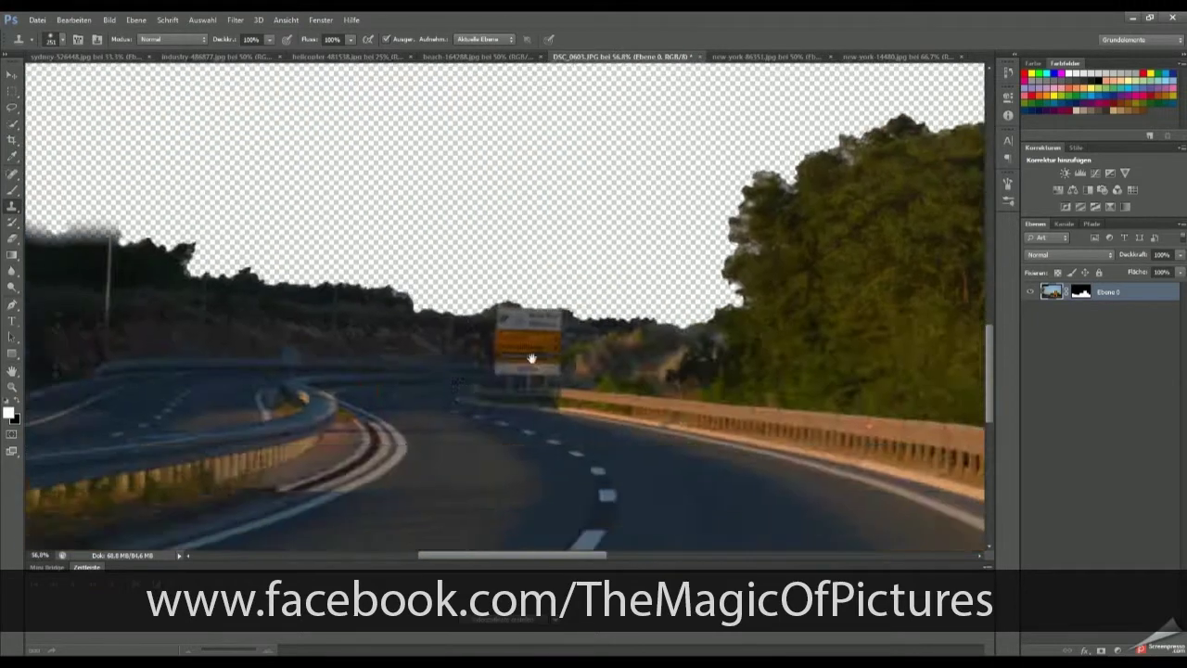
scroll(577, 222, up, 3)
drag(490, 278, 502, 268)
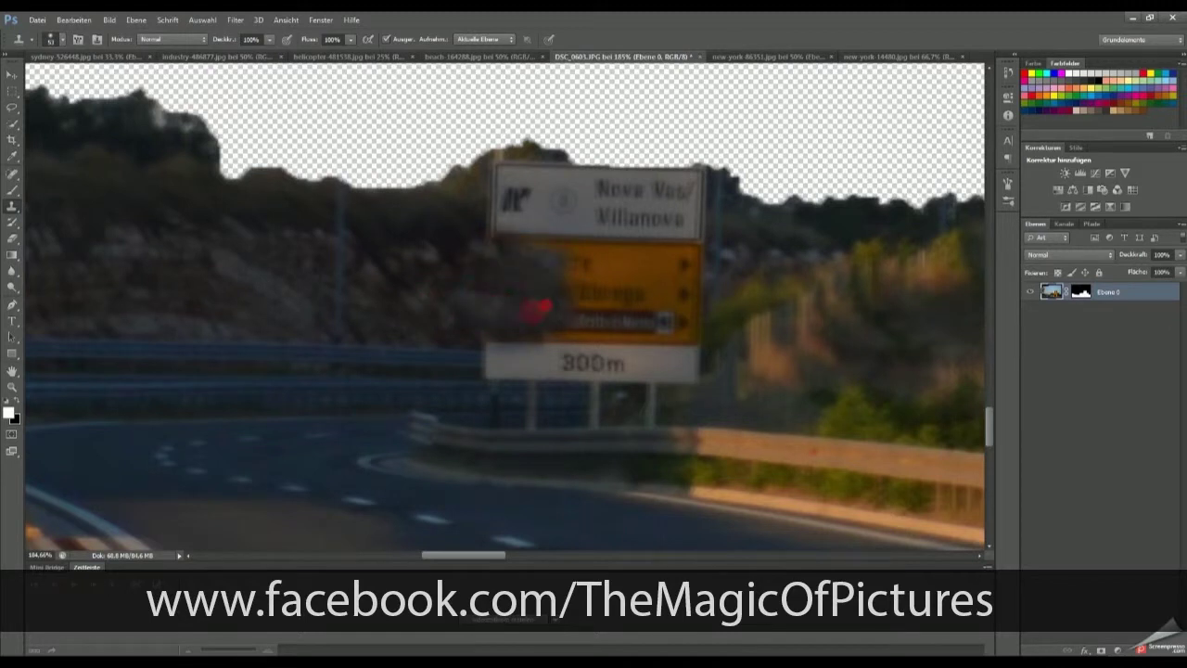
drag(538, 309, 582, 264)
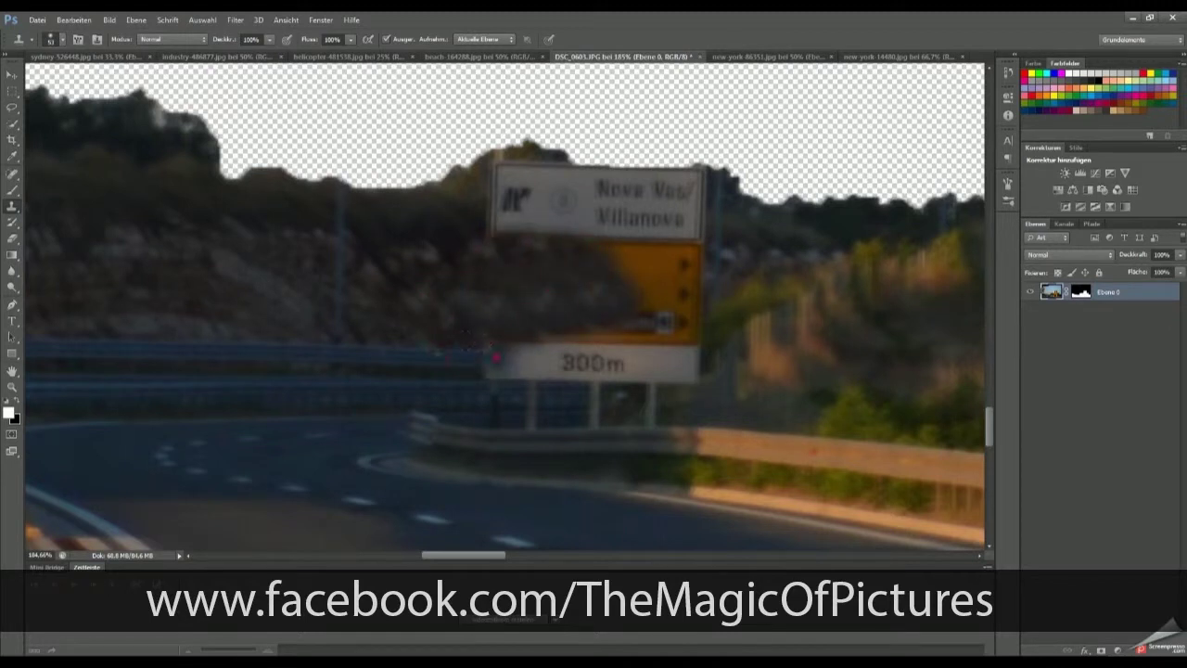
drag(566, 358, 660, 362)
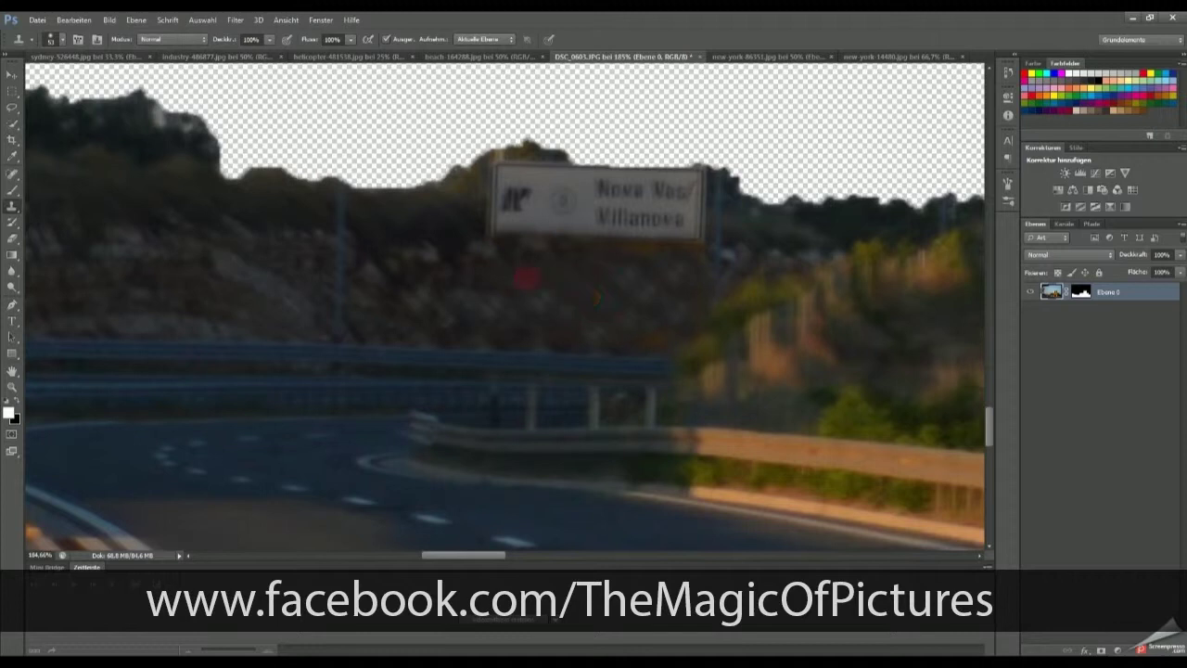
mouse_move(440, 215)
mouse_down()
mouse_move(495, 180)
mouse_move(529, 181)
mouse_move(564, 212)
mouse_move(604, 222)
mouse_move(649, 195)
mouse_move(674, 224)
mouse_move(692, 187)
mouse_up()
key(ctrl+0)
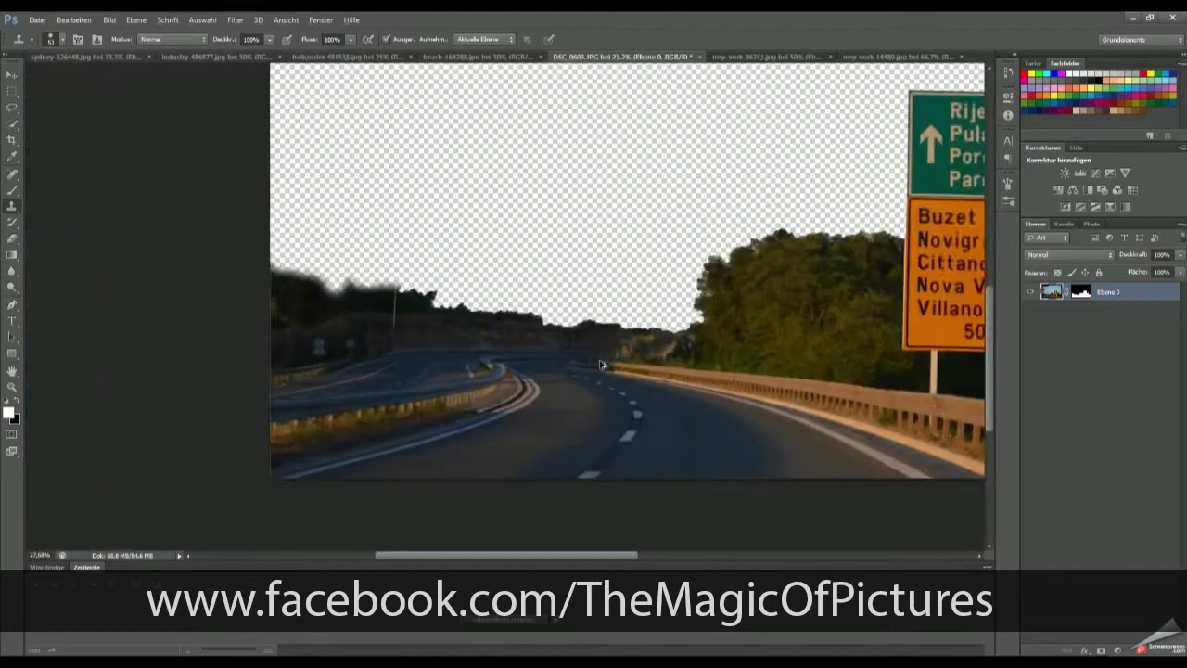
Step: Delete the green sign with a rectangular selection and erase the light strip along the orange sign's top
key(m)
mouse_move(499, 185)
mouse_down()
mouse_move(729, 334)
mouse_move(728, 346)
mouse_up()
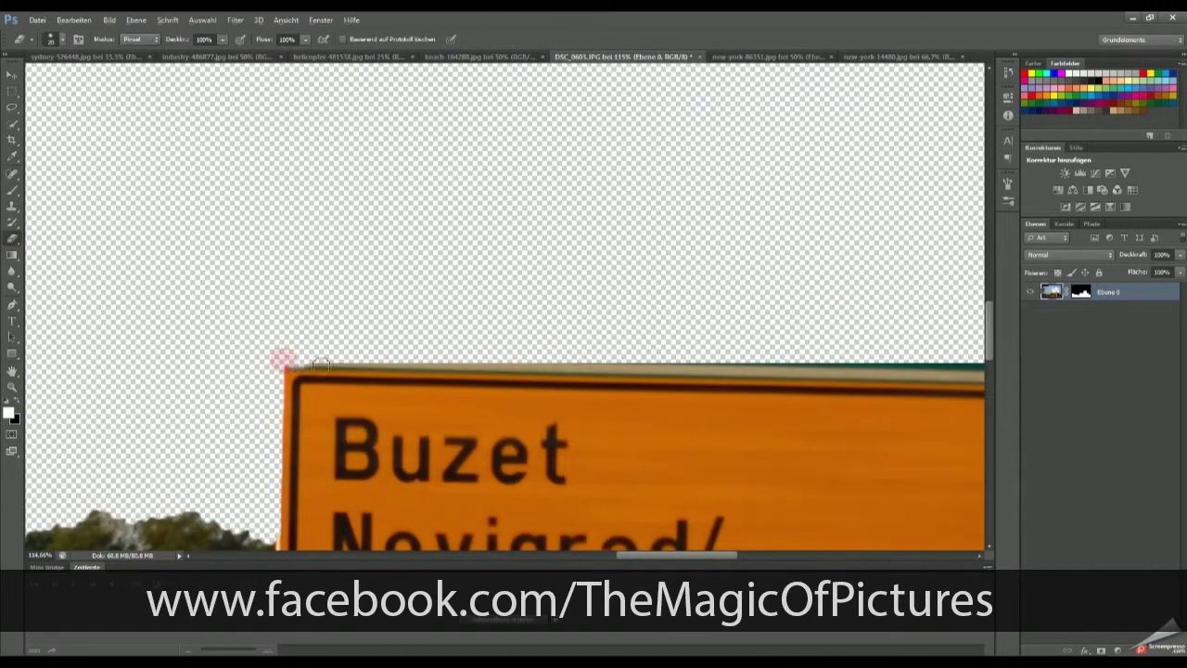
scroll(286, 362, up, 1)
mouse_move(285, 362)
mouse_down()
mouse_move(615, 406)
mouse_move(365, 400)
mouse_move(702, 369)
mouse_up()
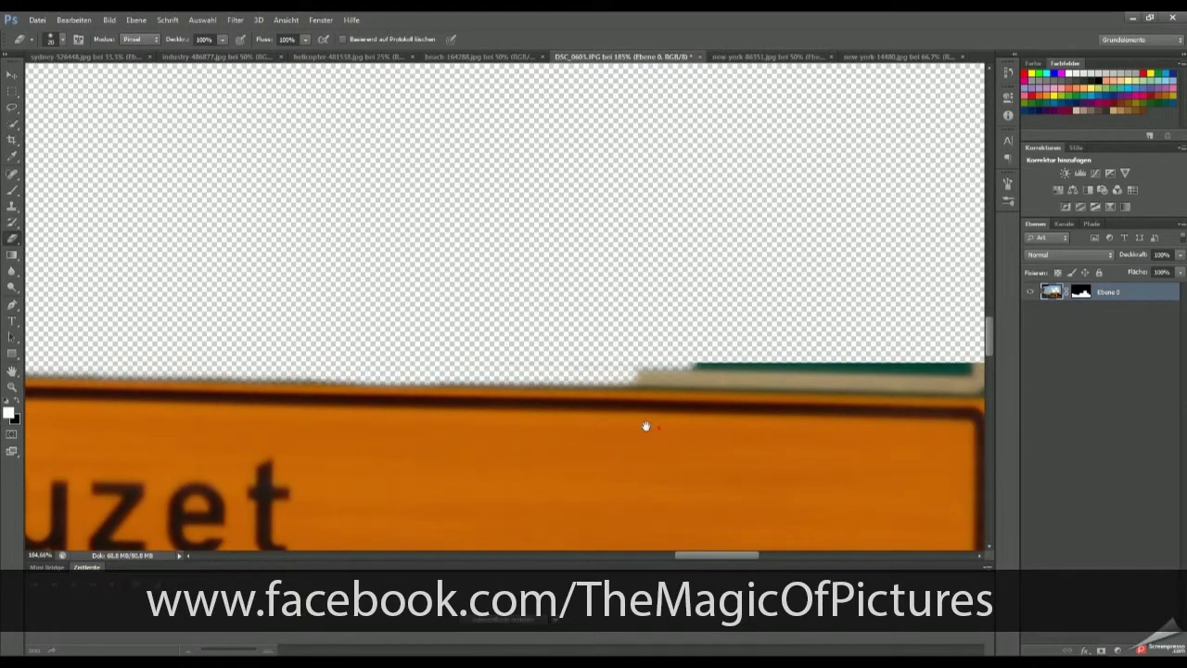
drag(646, 425, 498, 419)
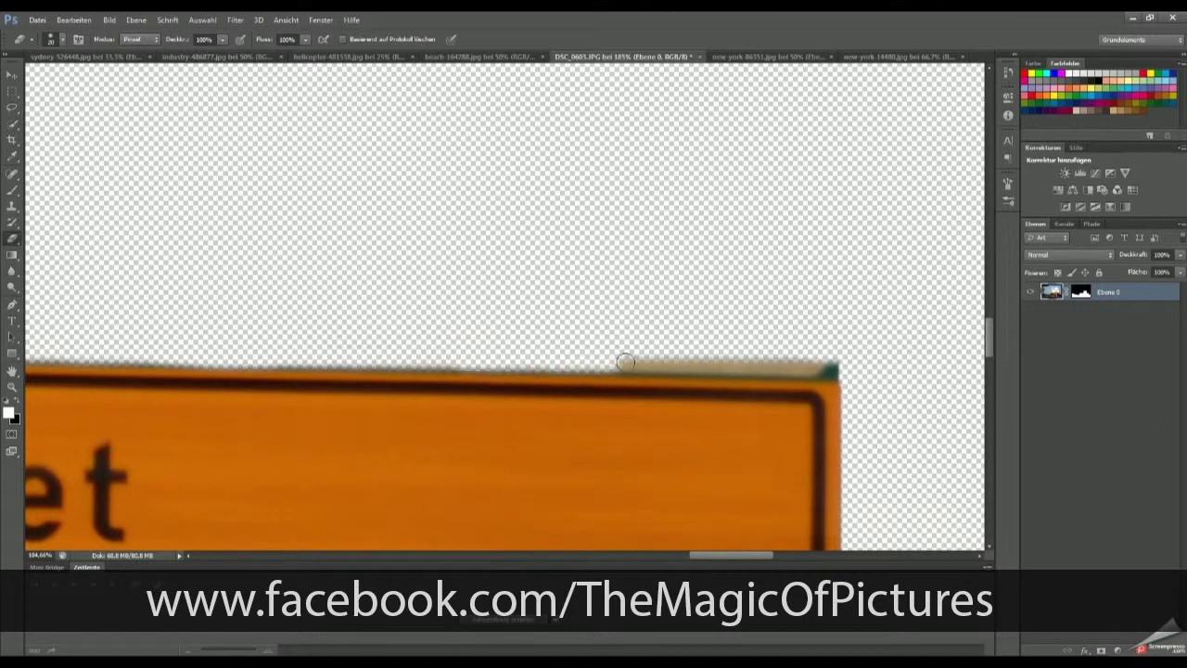
drag(625, 361, 712, 365)
key(ctrl+0)
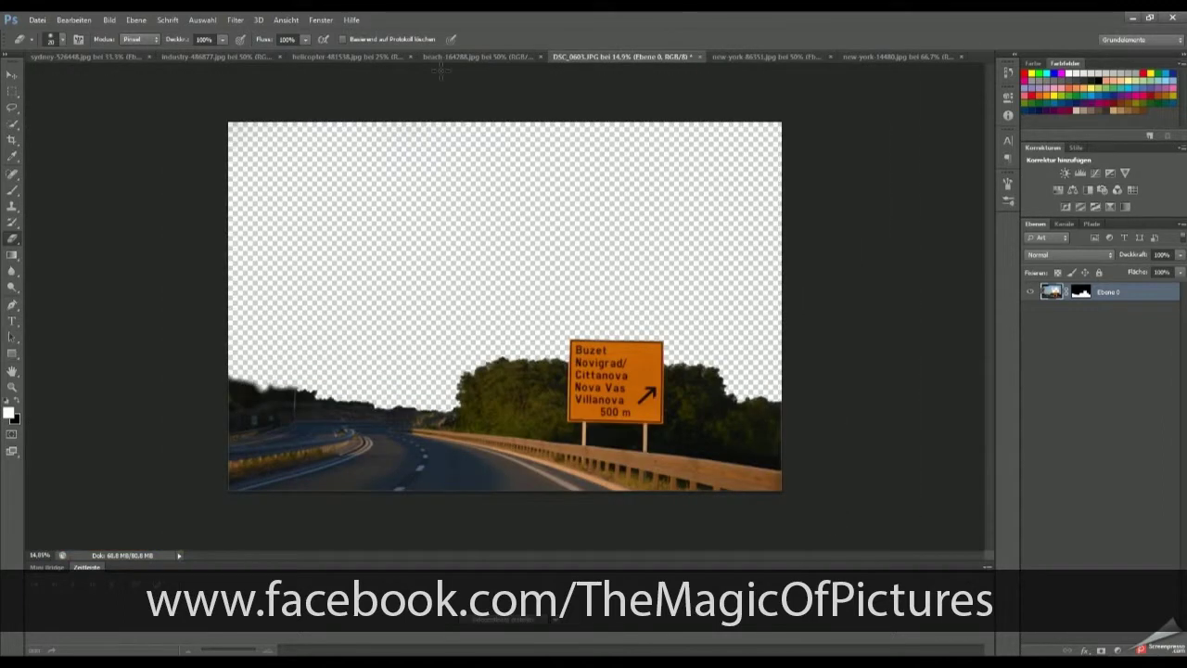
Step: Quick-select the skyline buildings in new-york-14480 and copy them to their own layer
click(106, 53)
key(v)
drag(723, 158, 619, 204)
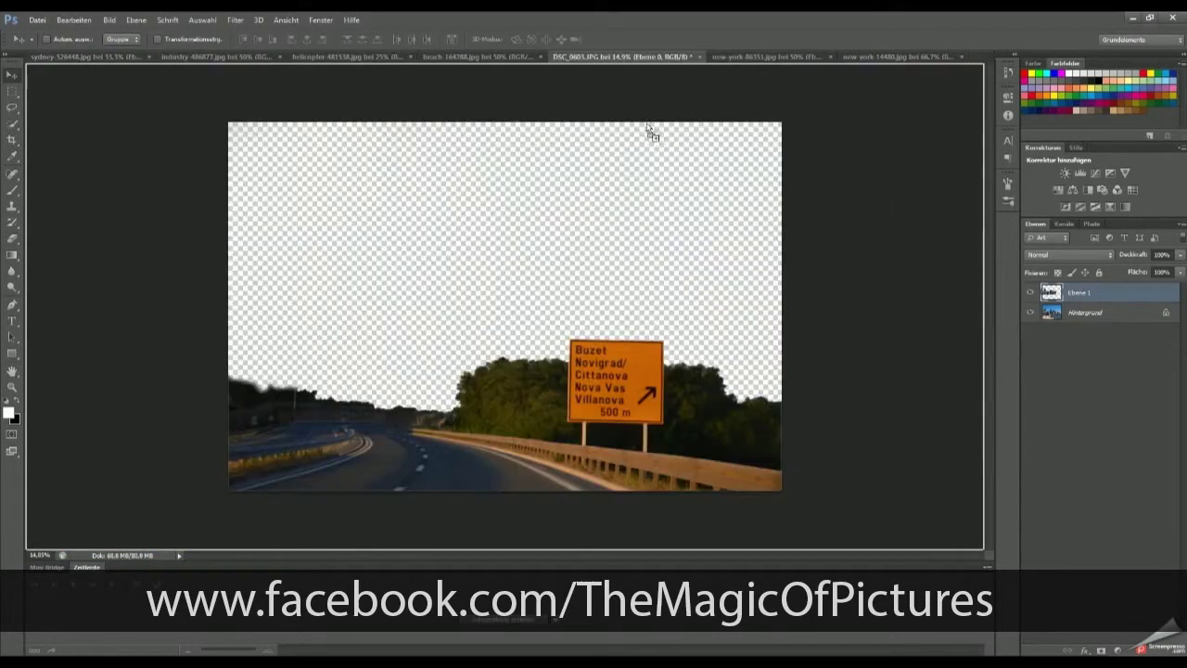
click(892, 56)
key(w)
drag(255, 265, 484, 274)
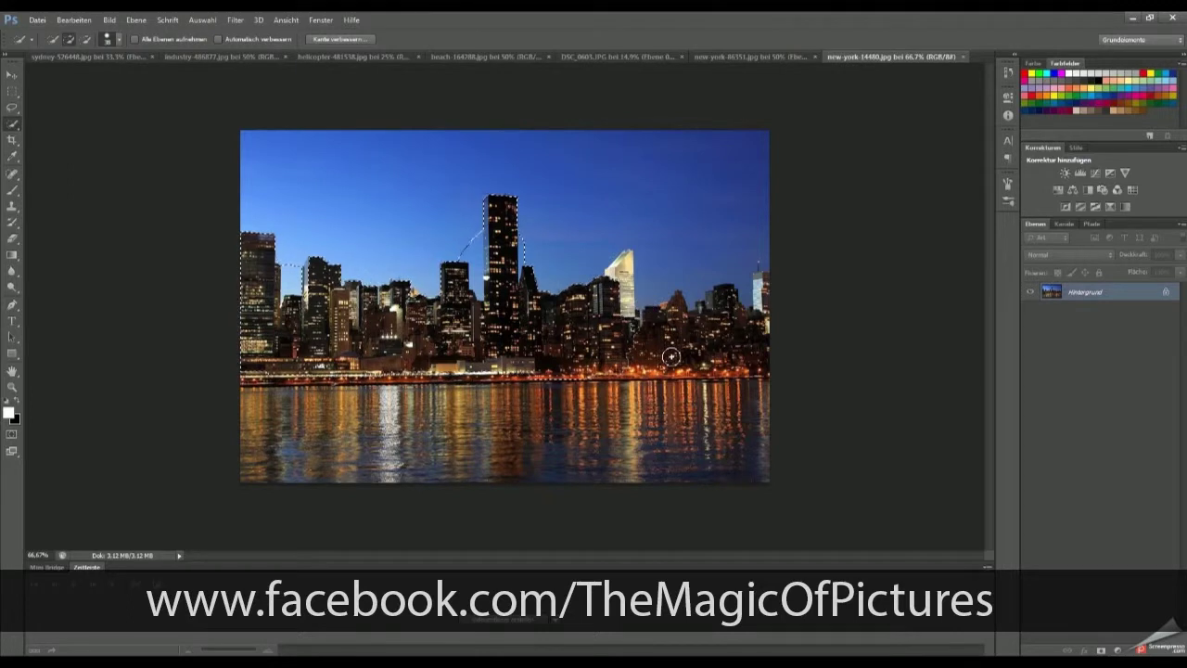
key(ctrl+j)
Step: Move the skyline into the highway photo, enlarge it, place it below Ebene 0, and extend the canvas upward
key(v)
drag(601, 56, 505, 306)
key(ctrl+t)
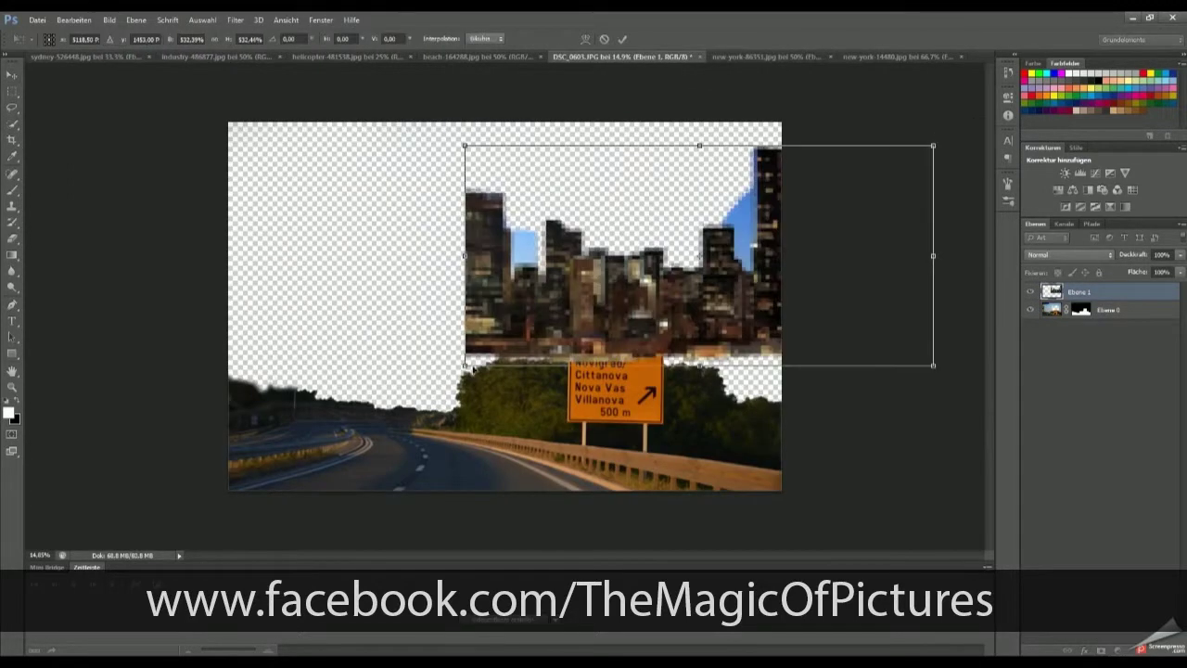
drag(940, 350, 983, 521)
key(Return)
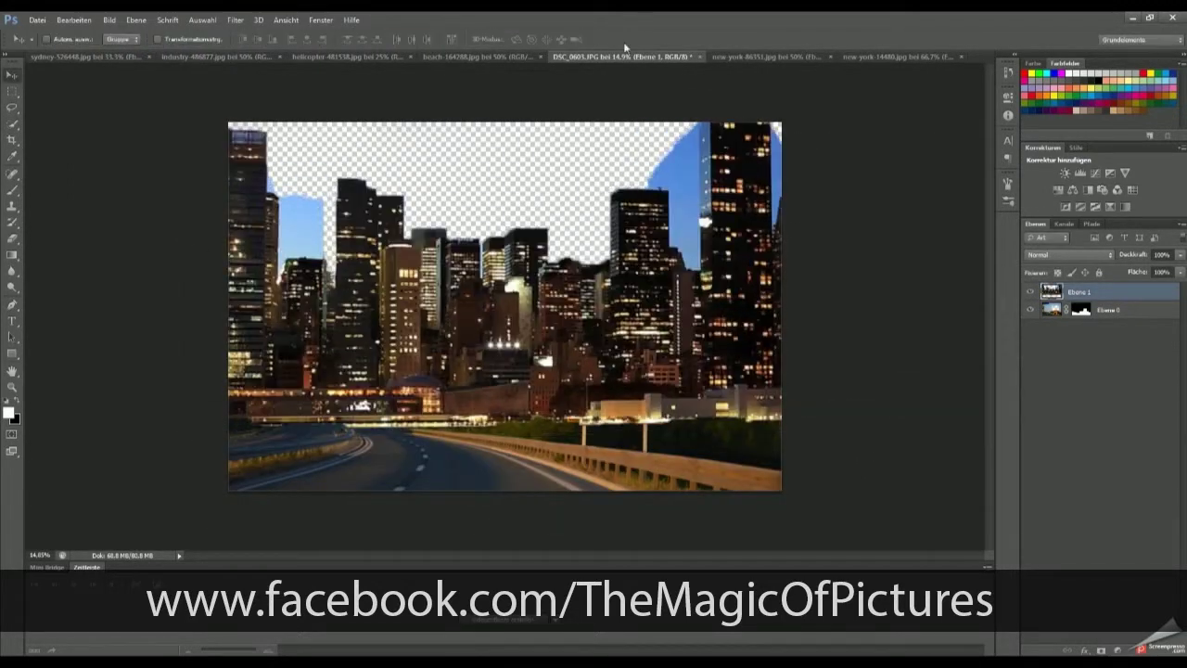
drag(1076, 295, 1076, 348)
key(c)
drag(503, 121, 504, 102)
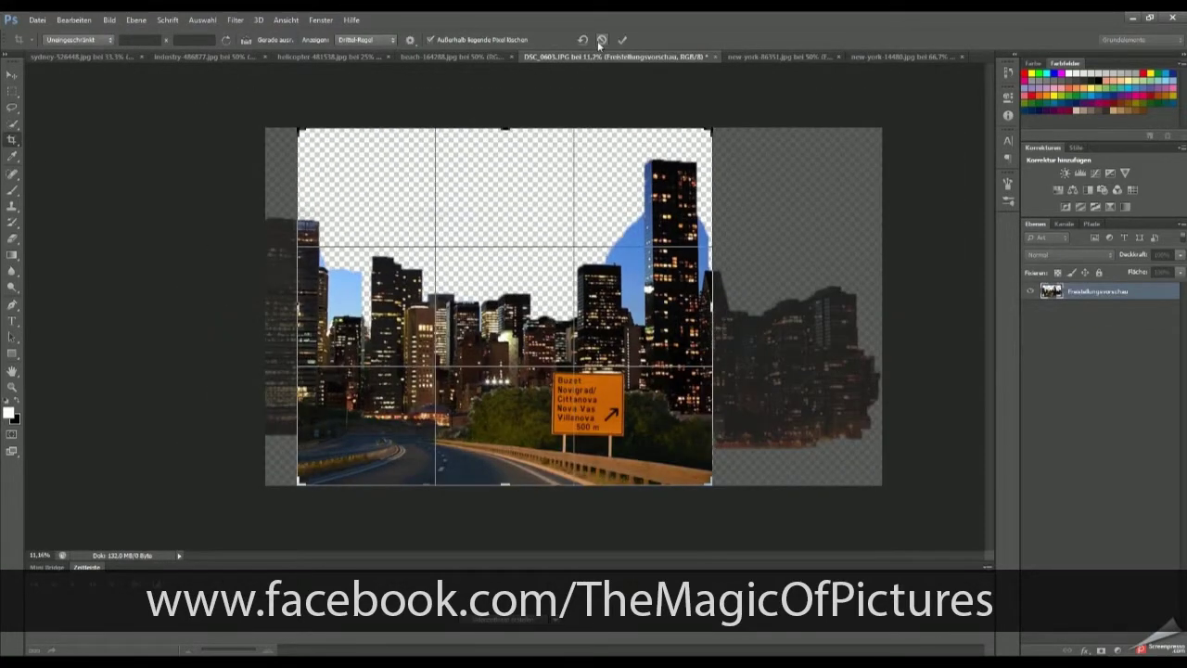
Step: Shrink and lower the skyline over the highway, then crop the canvas taller at the top
click(601, 39)
key(ctrl+t)
mouse_move(927, 405)
mouse_down()
mouse_move(694, 242)
mouse_move(687, 329)
mouse_up()
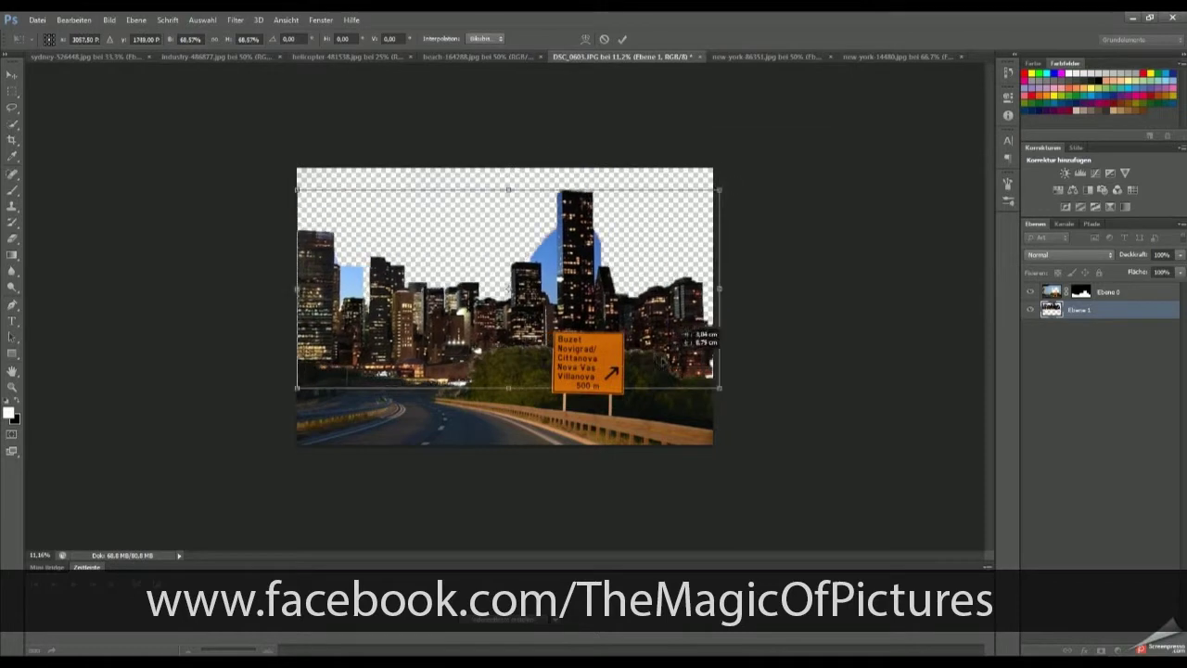
click(622, 39)
key(c)
drag(505, 168, 505, 110)
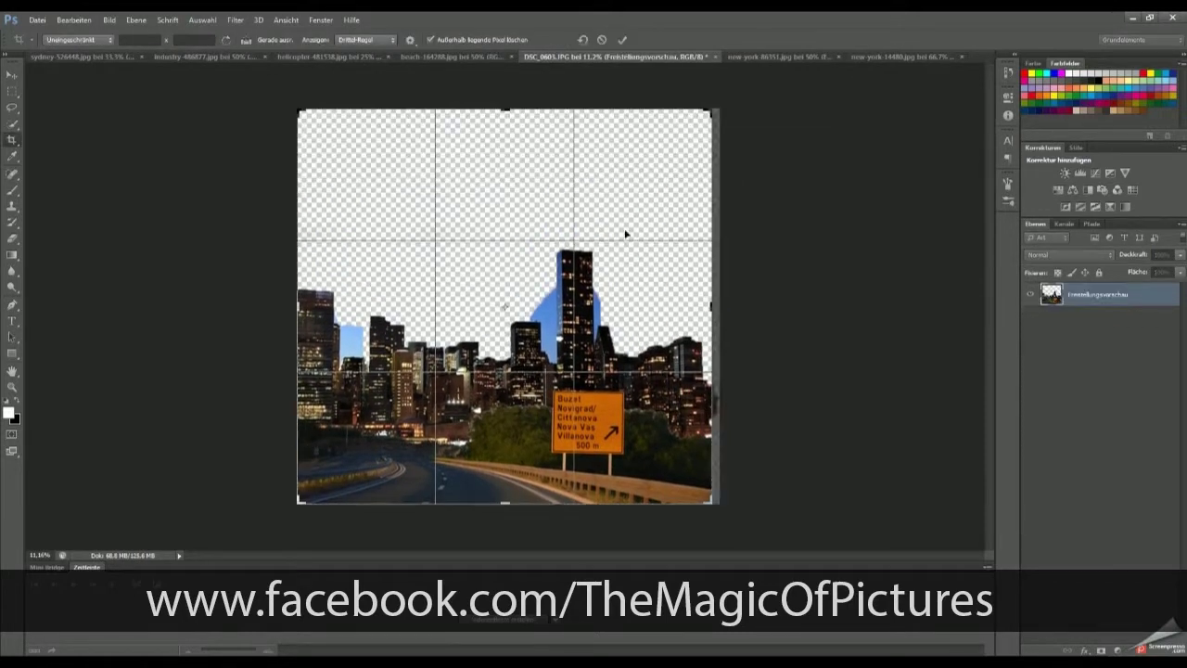
key(Return)
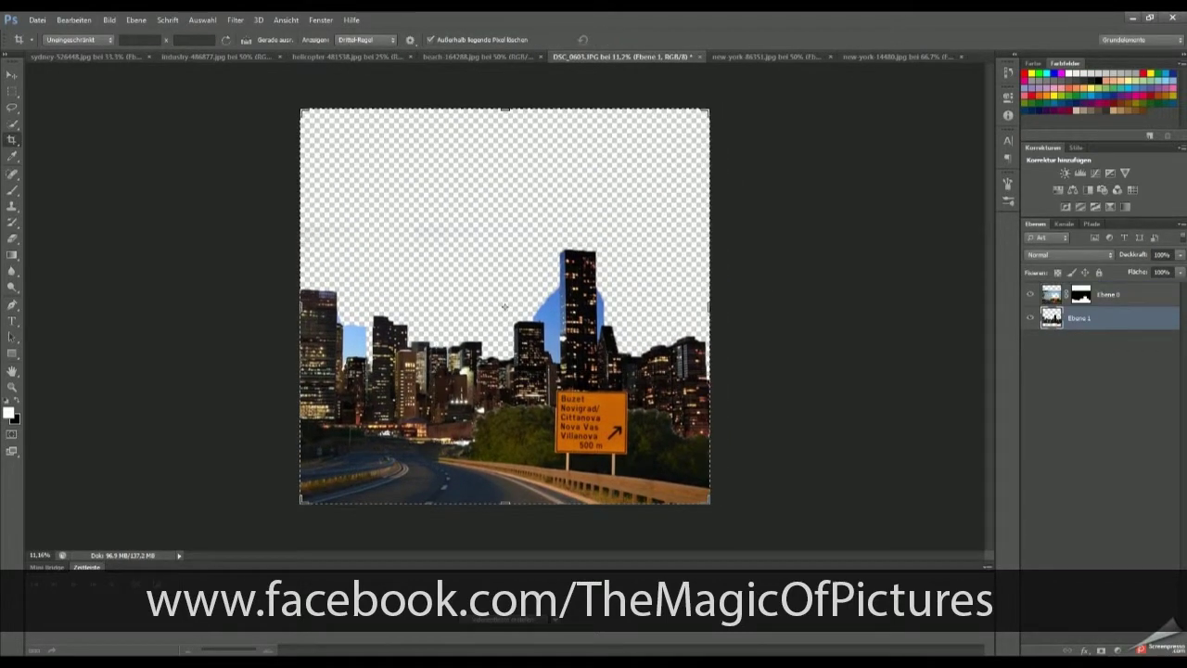
Step: Add a mask to the skyline layer and paint out the blue sky between the buildings
click(1101, 650)
key(b)
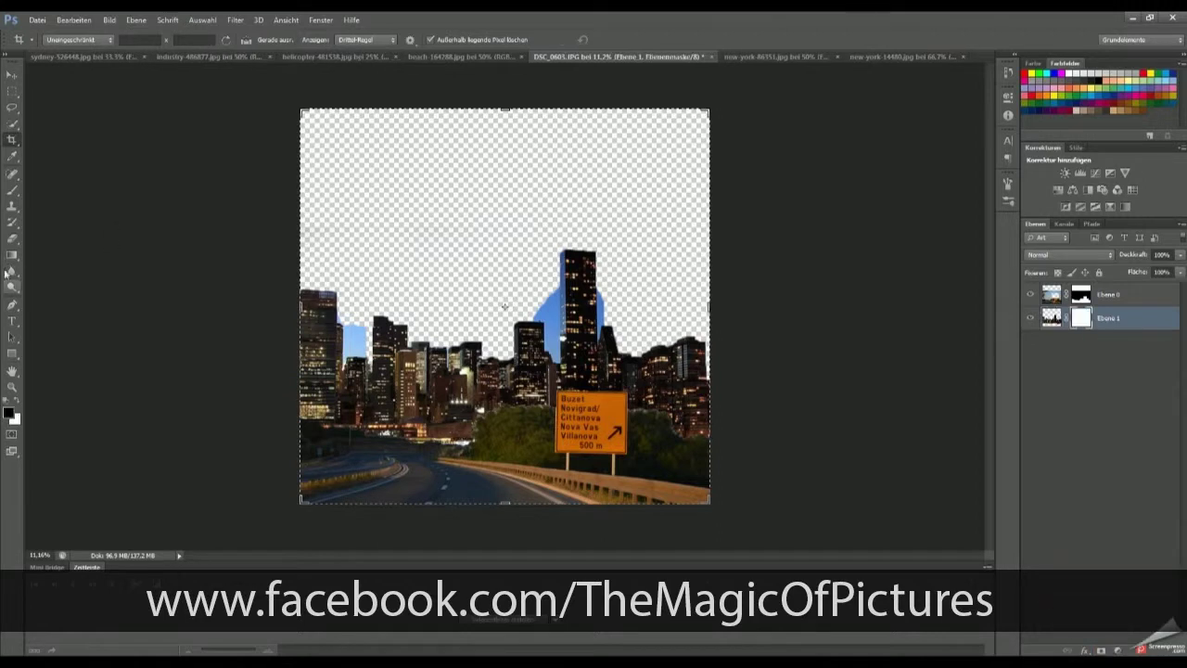
scroll(354, 319, up, 5)
key(b)
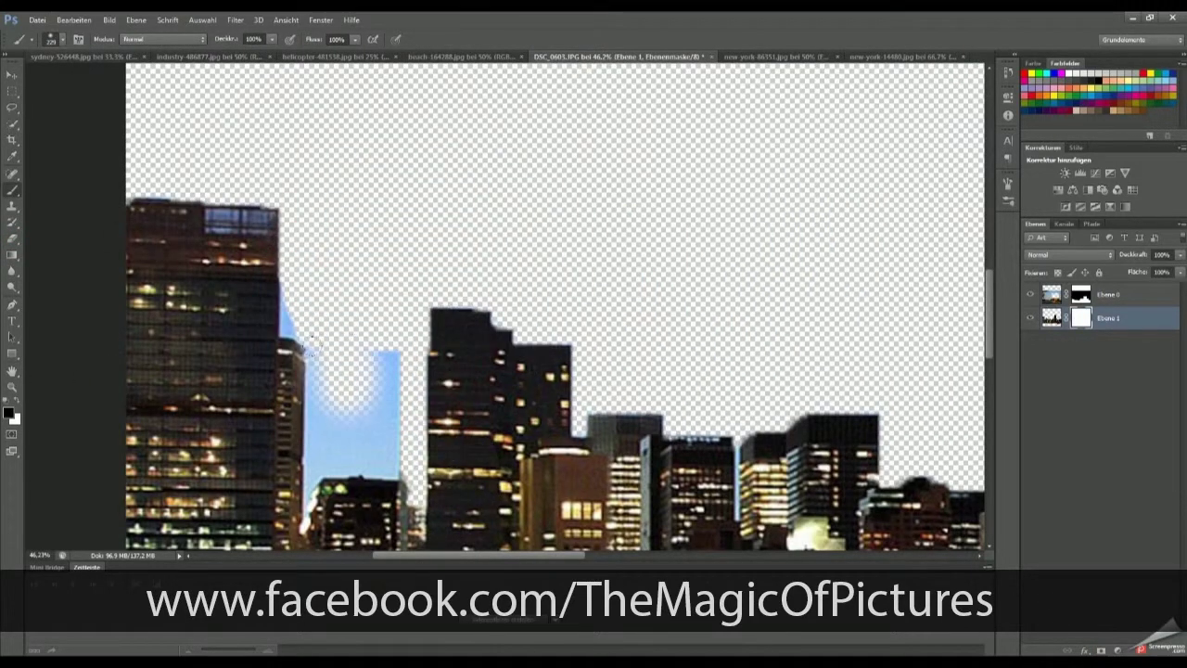
drag(320, 361, 389, 445)
mouse_move(390, 370)
mouse_down()
mouse_move(337, 437)
mouse_move(345, 269)
mouse_up()
scroll(336, 437, up, 3)
scroll(343, 468, up, 3)
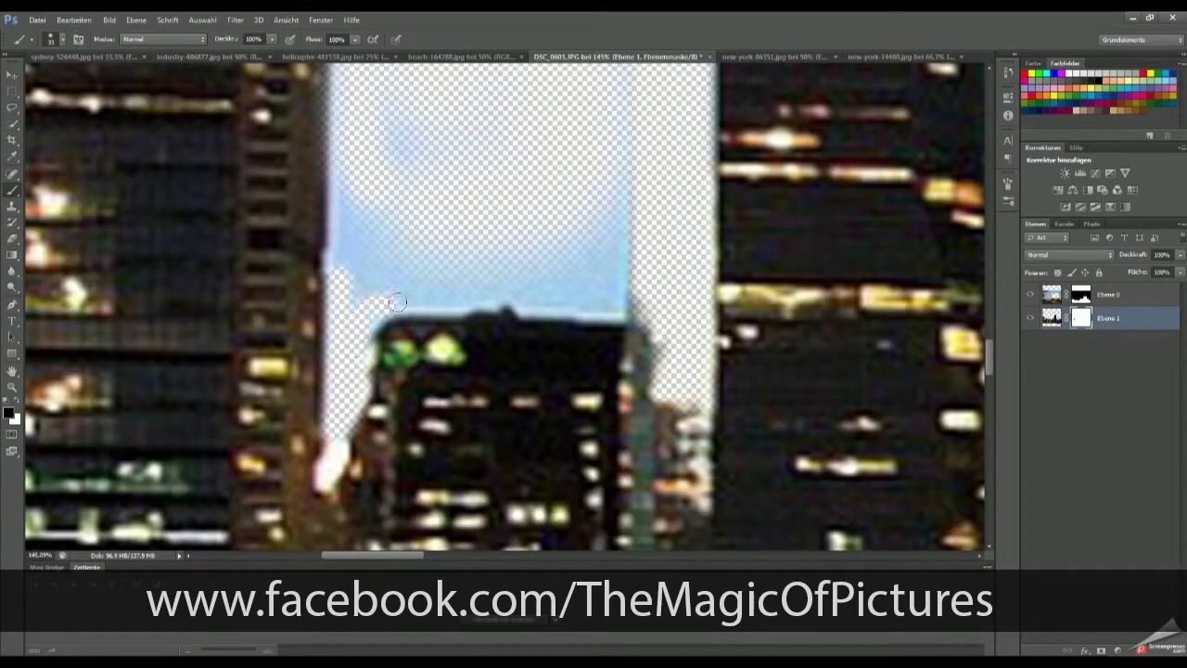
drag(390, 306, 659, 311)
drag(344, 283, 622, 288)
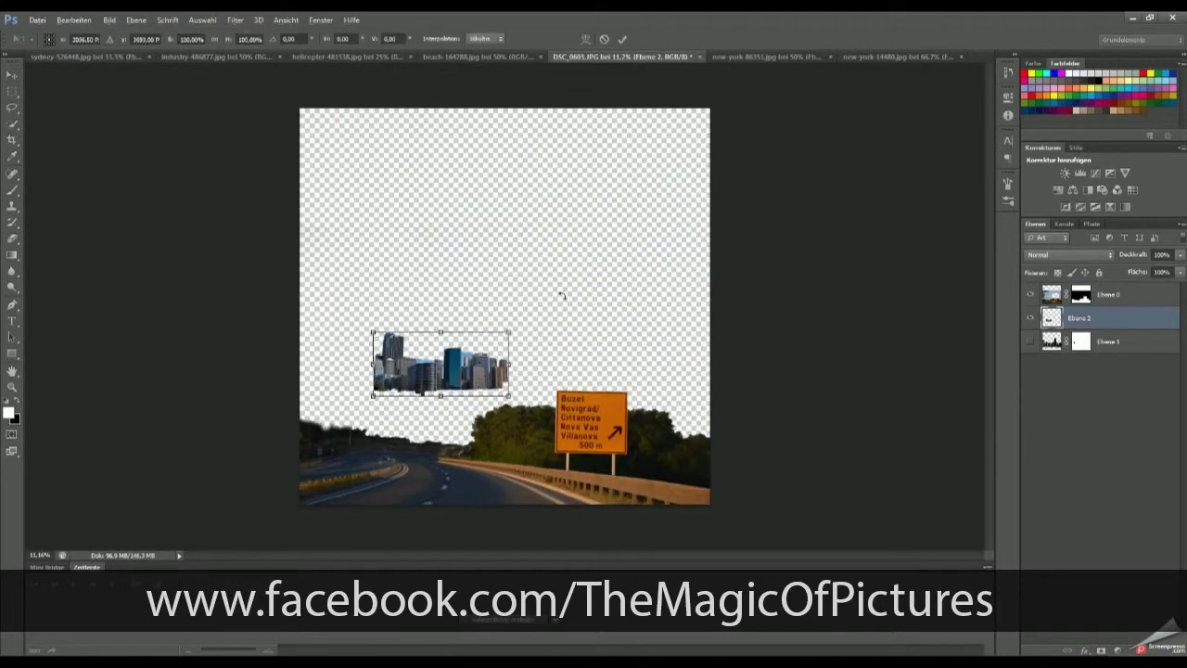
Step: Enlarge the city photo across the image, position it over the highway and rotate it slightly
drag(505, 346, 492, 346)
drag(881, 206, 874, 199)
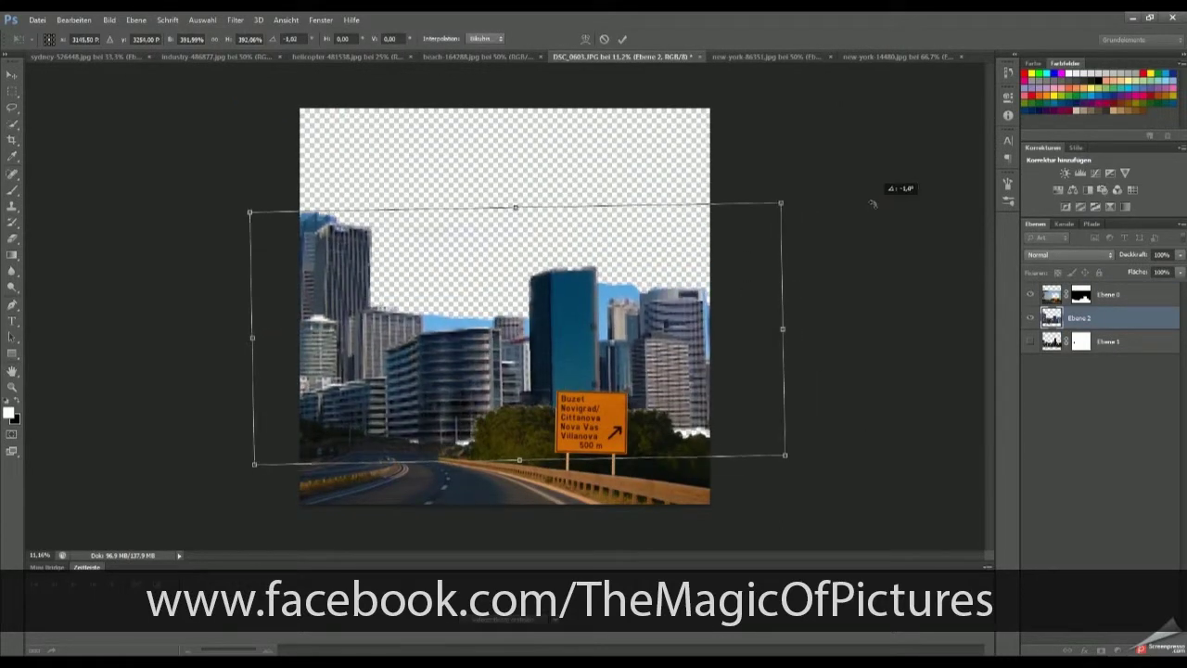
drag(705, 334, 704, 349)
drag(862, 209, 842, 217)
key(Return)
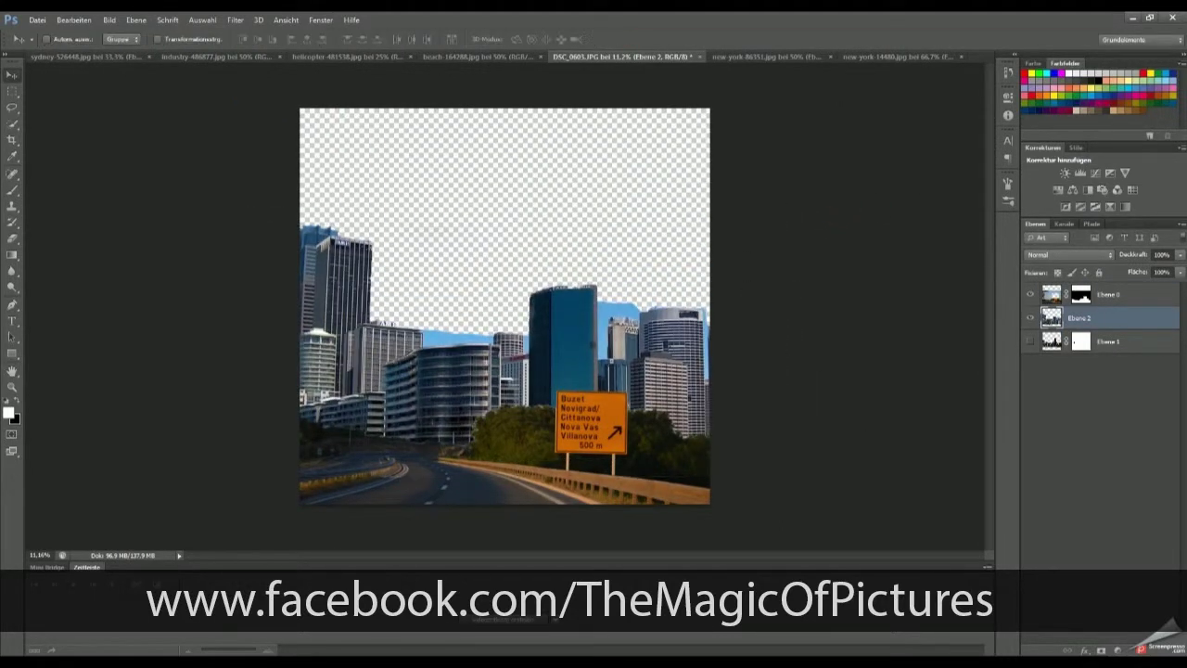
Step: Distort the city photo's corners to match the road perspective
key(ctrl+t)
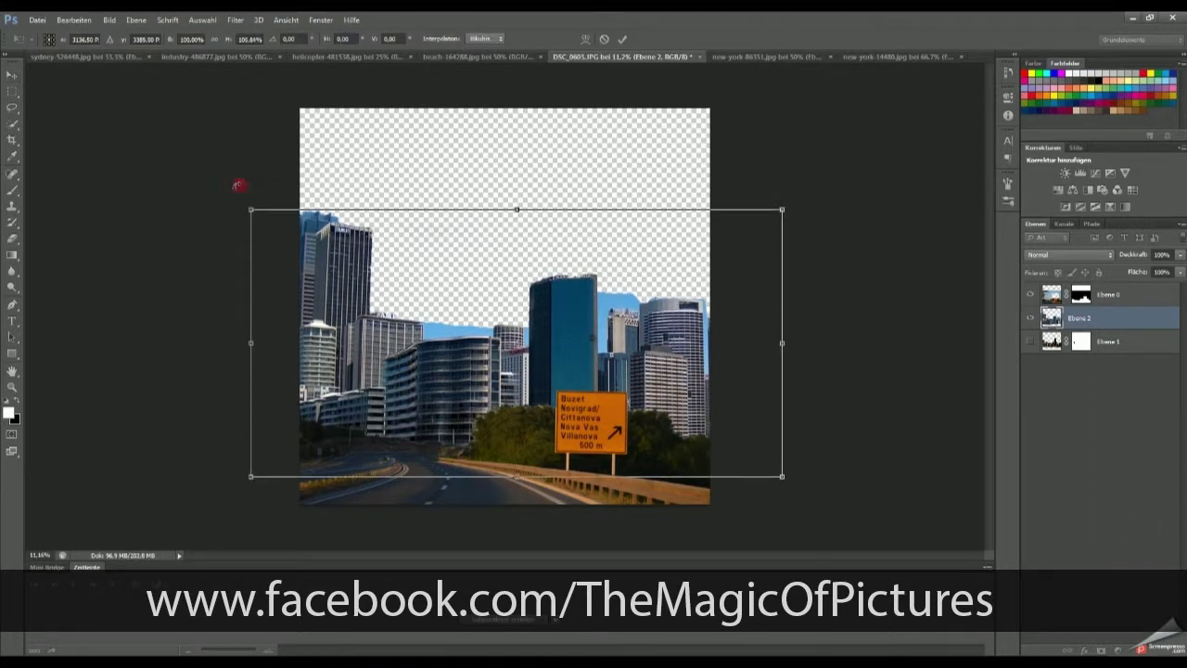
drag(249, 210, 238, 201)
drag(253, 479, 247, 466)
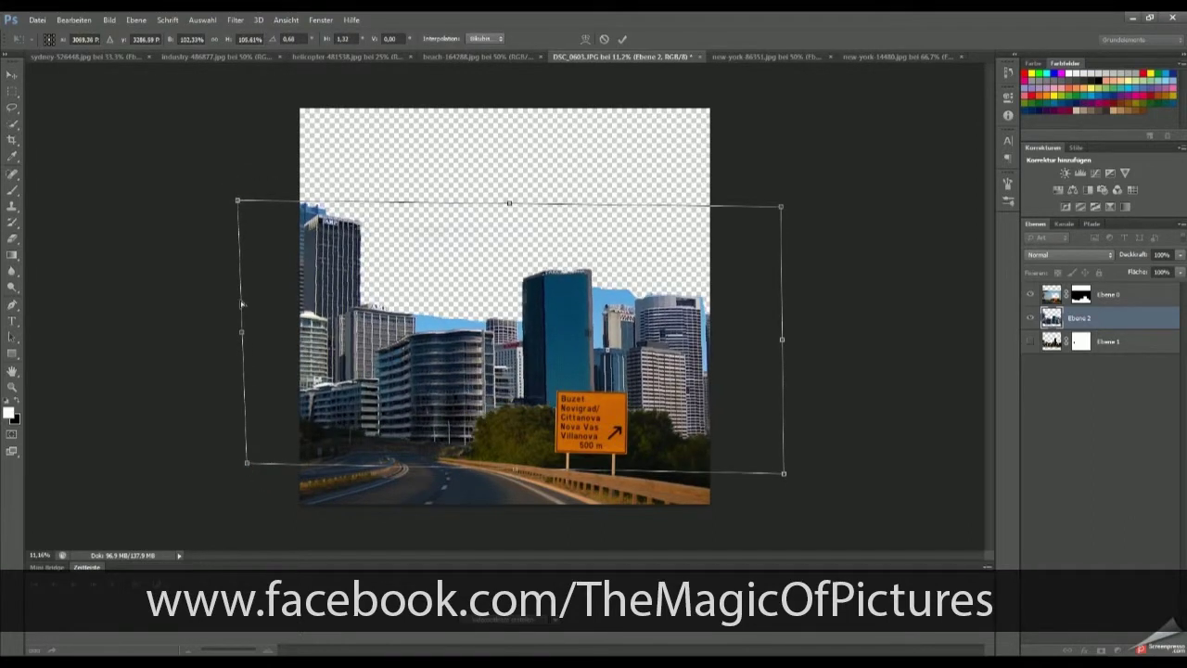
drag(782, 207, 809, 203)
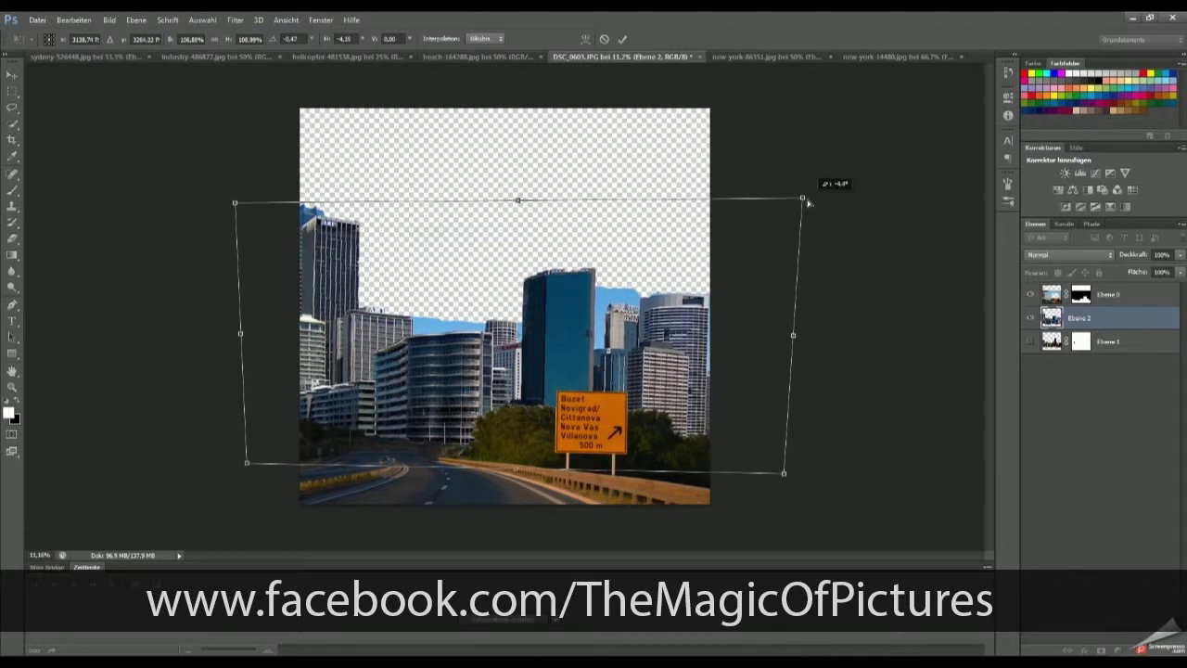
click(624, 39)
Step: Erase the blue sky beside the AMP building and along the roofline
key(e)
scroll(311, 216, up, 5)
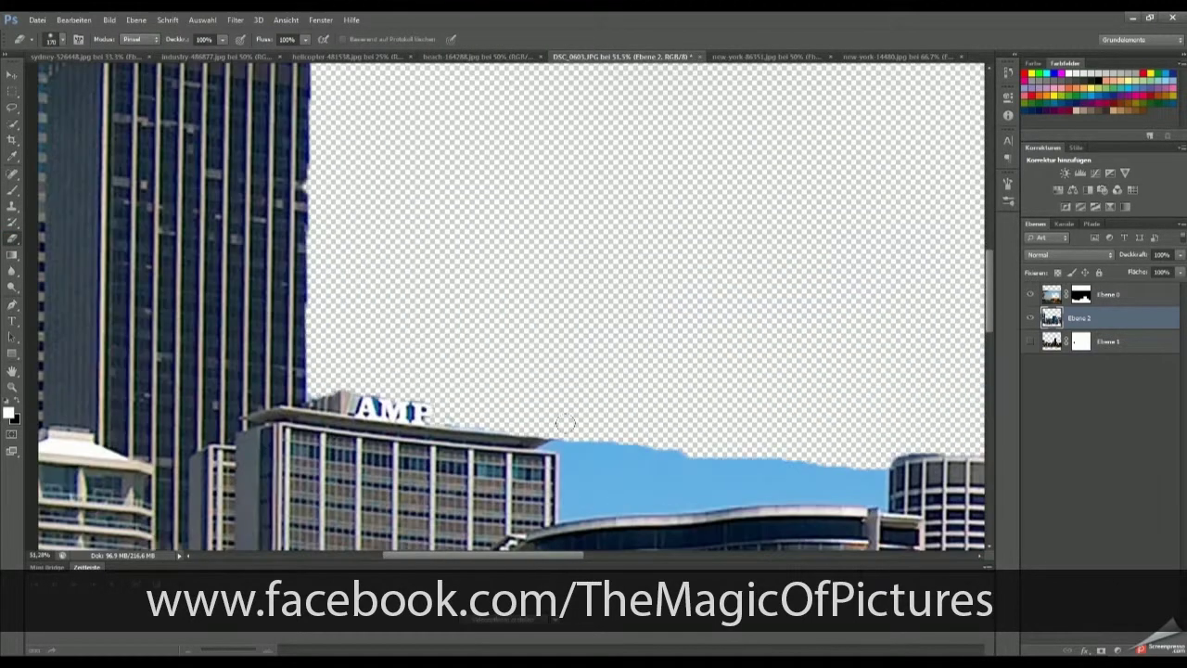
drag(565, 423, 583, 528)
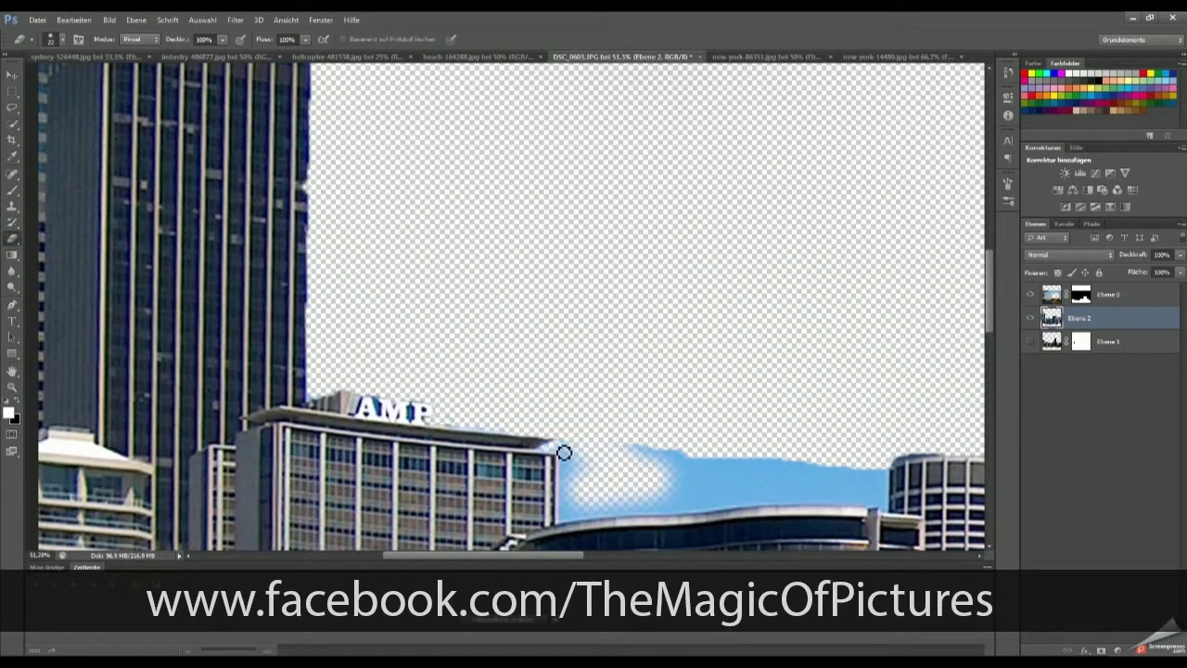
drag(683, 509, 877, 502)
mouse_move(584, 454)
mouse_down()
mouse_move(617, 476)
mouse_move(872, 482)
mouse_up()
drag(686, 464, 816, 492)
scroll(758, 529, down, 1)
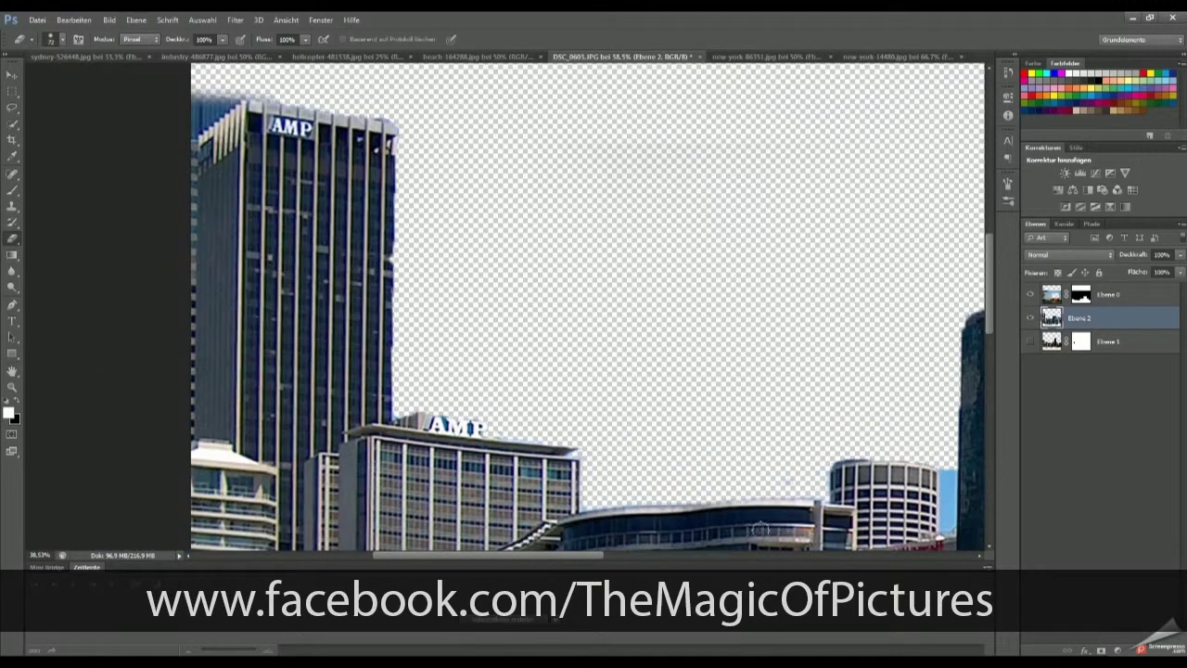
scroll(230, 281, down, 3)
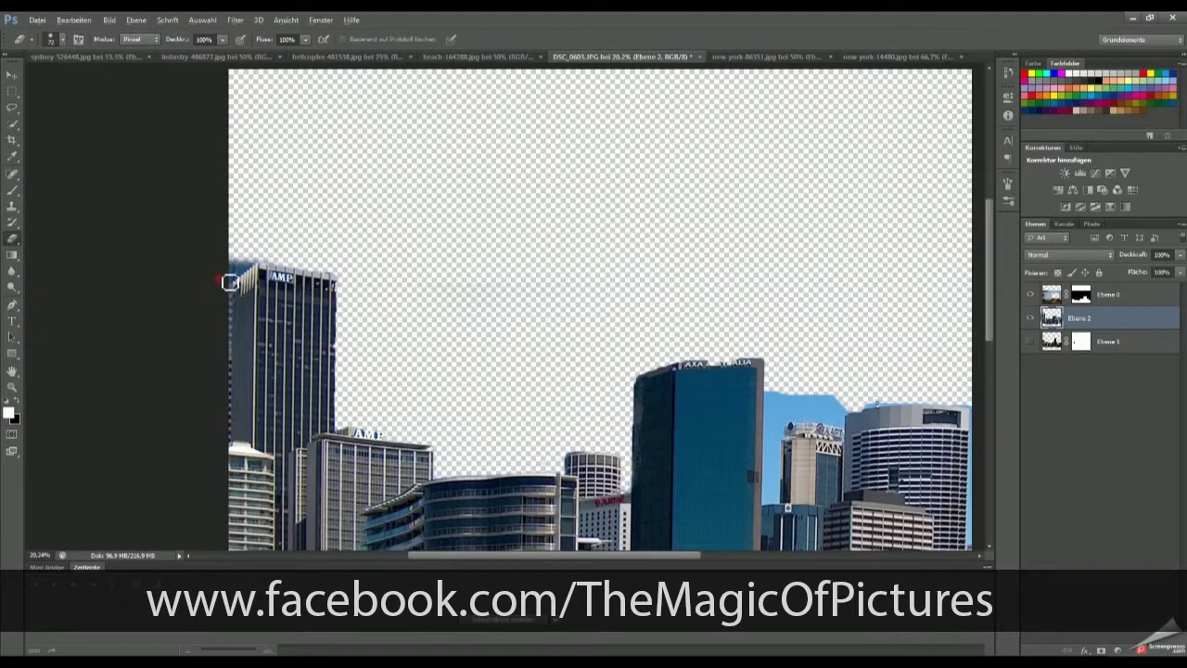
scroll(671, 362, up, 4)
Step: Erase sky around the tall blue tower, the neighbouring building and between the buildings, undoing the last stroke
drag(649, 366, 890, 364)
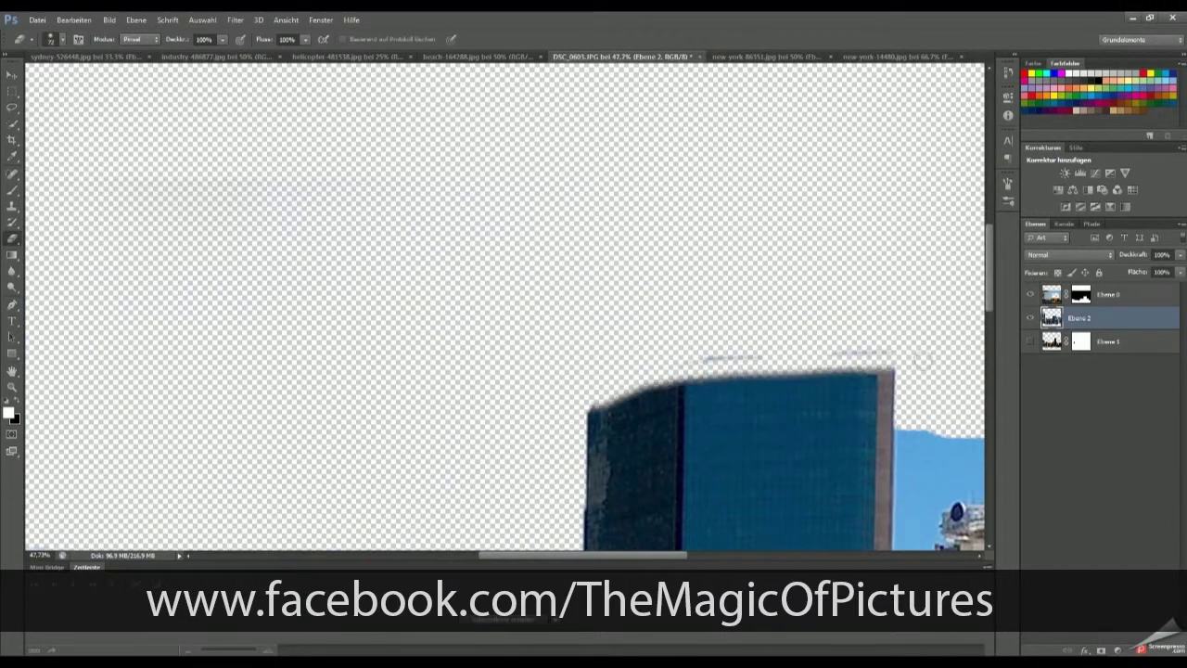
drag(705, 360, 890, 371)
scroll(835, 371, right, 5)
drag(380, 325, 430, 380)
mouse_move(421, 422)
mouse_down()
mouse_move(556, 422)
mouse_move(520, 343)
mouse_up()
drag(414, 417, 538, 404)
mouse_move(535, 355)
mouse_down()
mouse_move(408, 366)
mouse_move(406, 342)
mouse_move(383, 340)
mouse_move(387, 394)
mouse_up()
mouse_move(385, 481)
mouse_down()
mouse_move(402, 392)
mouse_move(389, 166)
mouse_up()
key(ctrl+t)
key(Escape)
key(ctrl+z)
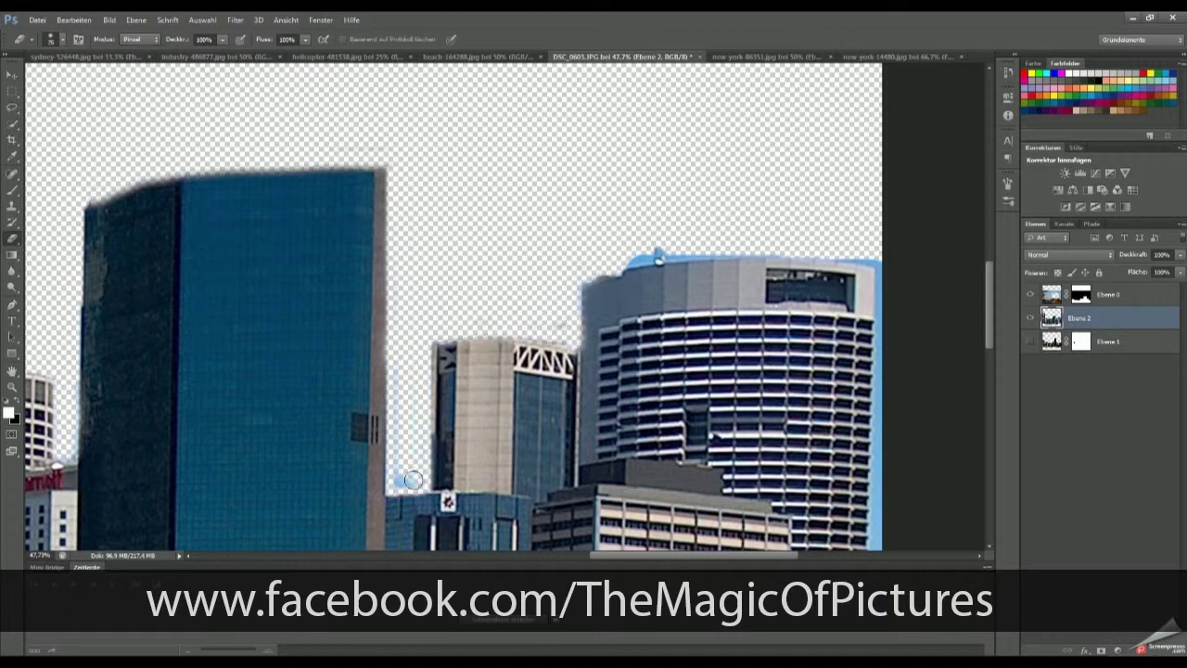
Step: Scroll around the skyline to bring the AMP tower top into view
scroll(691, 260, up, 3)
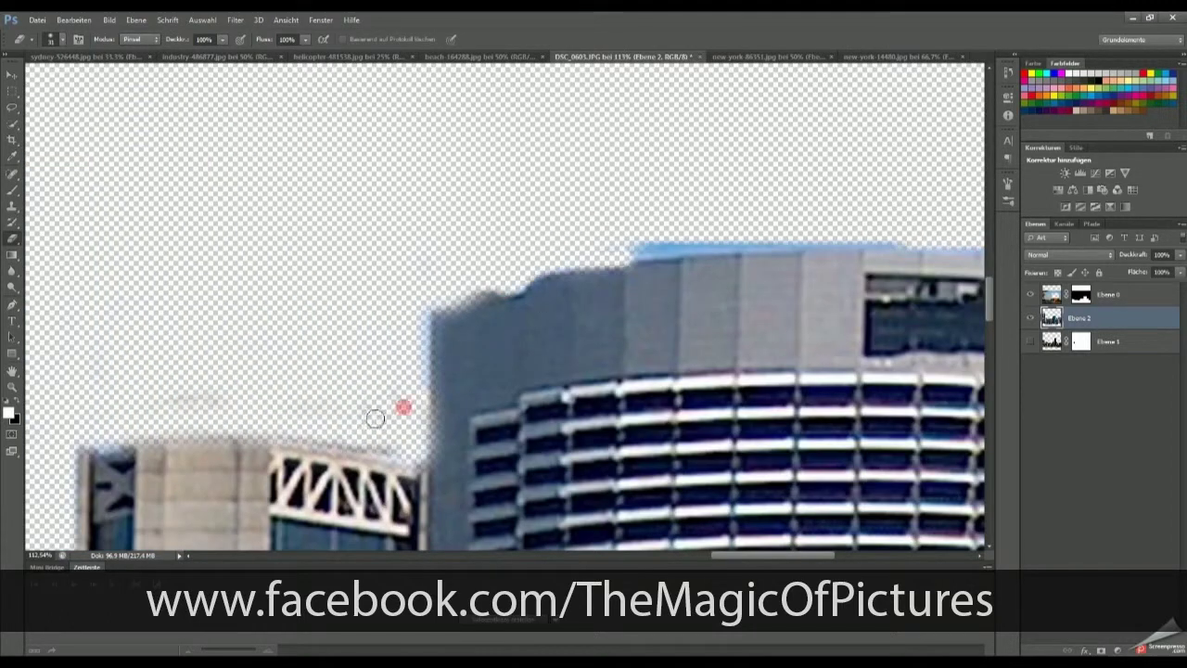
scroll(656, 252, down, 1)
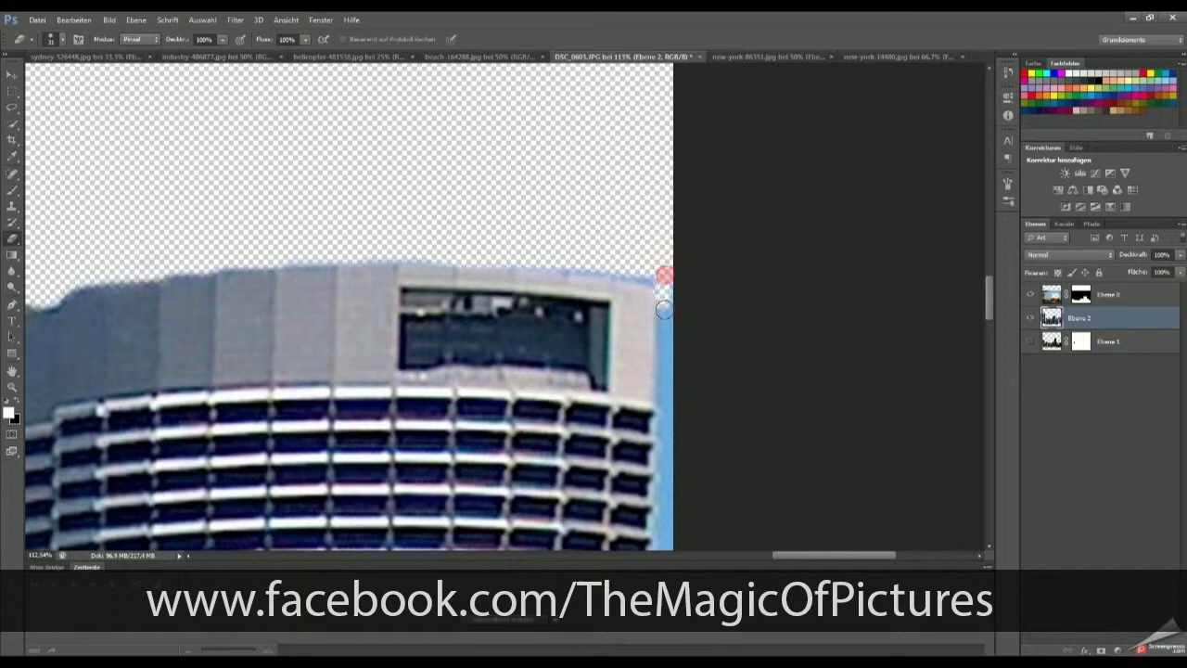
scroll(661, 456, down, 2)
scroll(661, 456, down, 1)
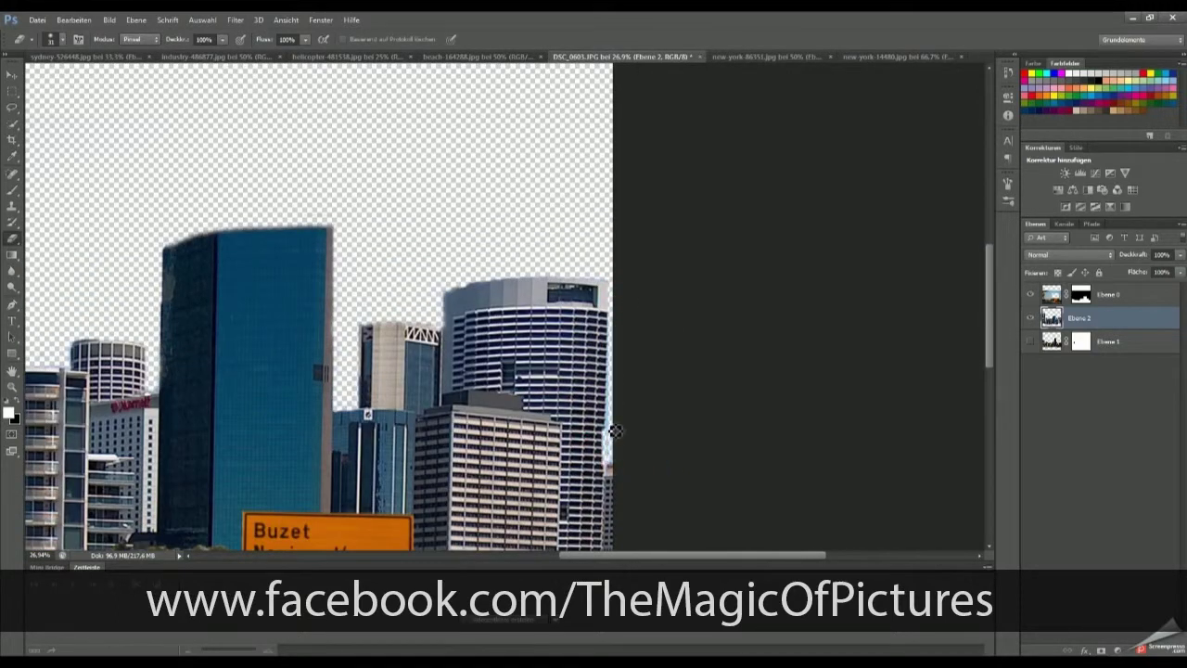
scroll(618, 453, up, 2)
scroll(612, 464, up, 2)
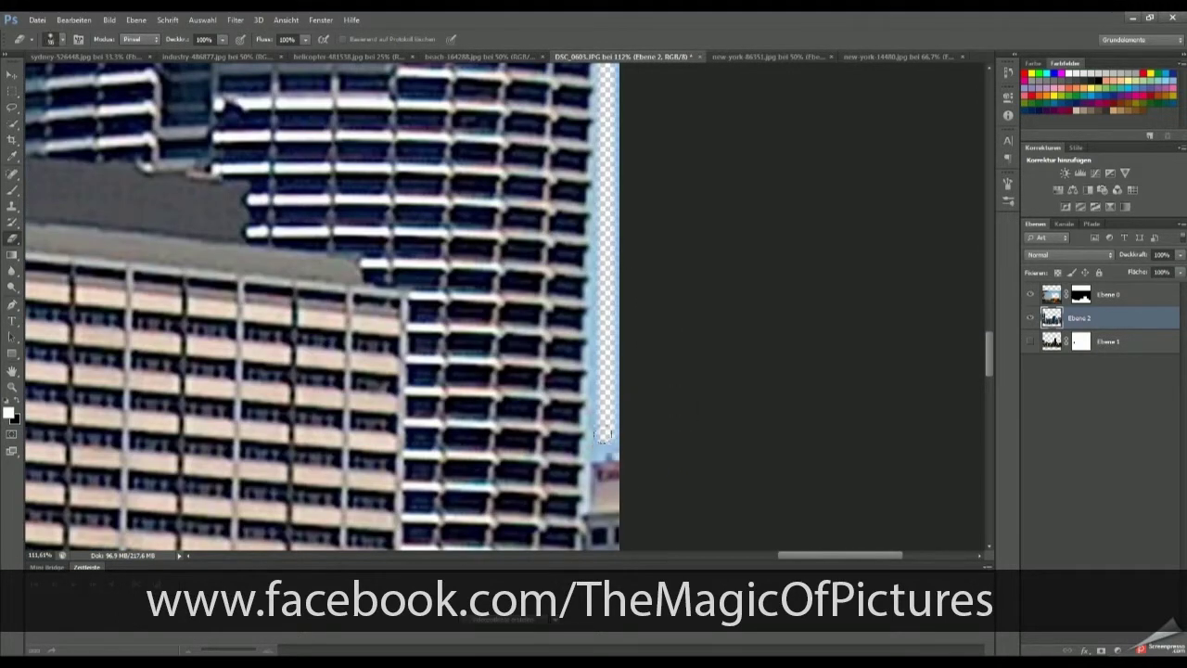
scroll(603, 227, down, 1)
scroll(612, 232, down, 1)
scroll(613, 232, down, 2)
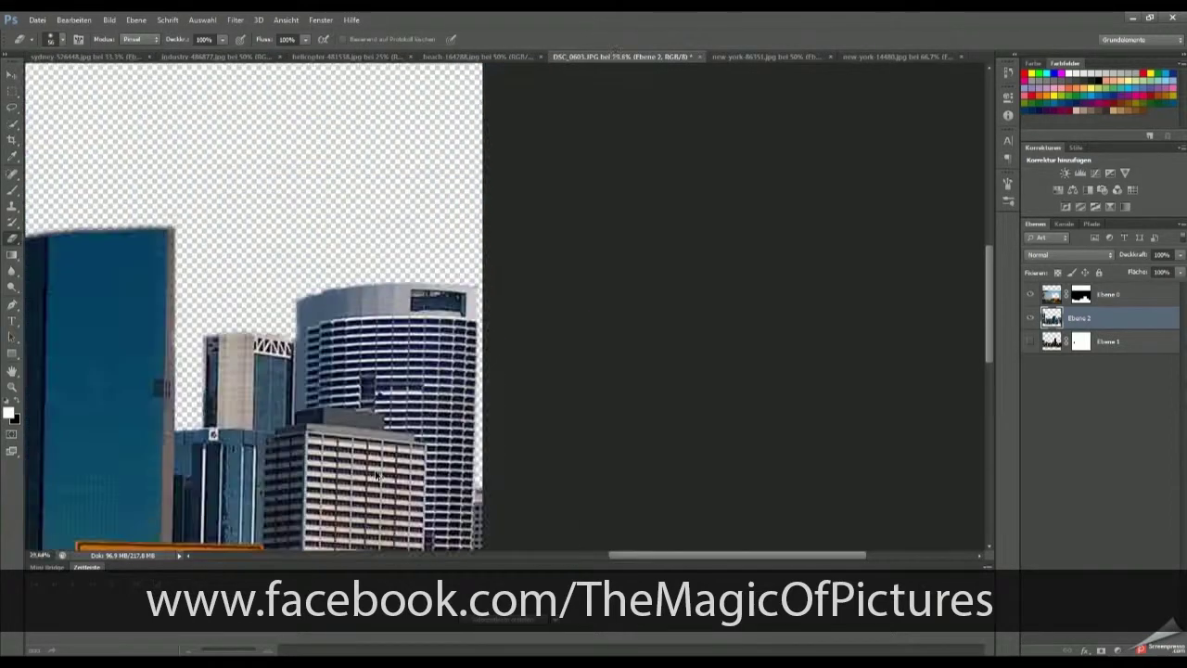
scroll(473, 419, down, 2)
scroll(352, 301, up, 4)
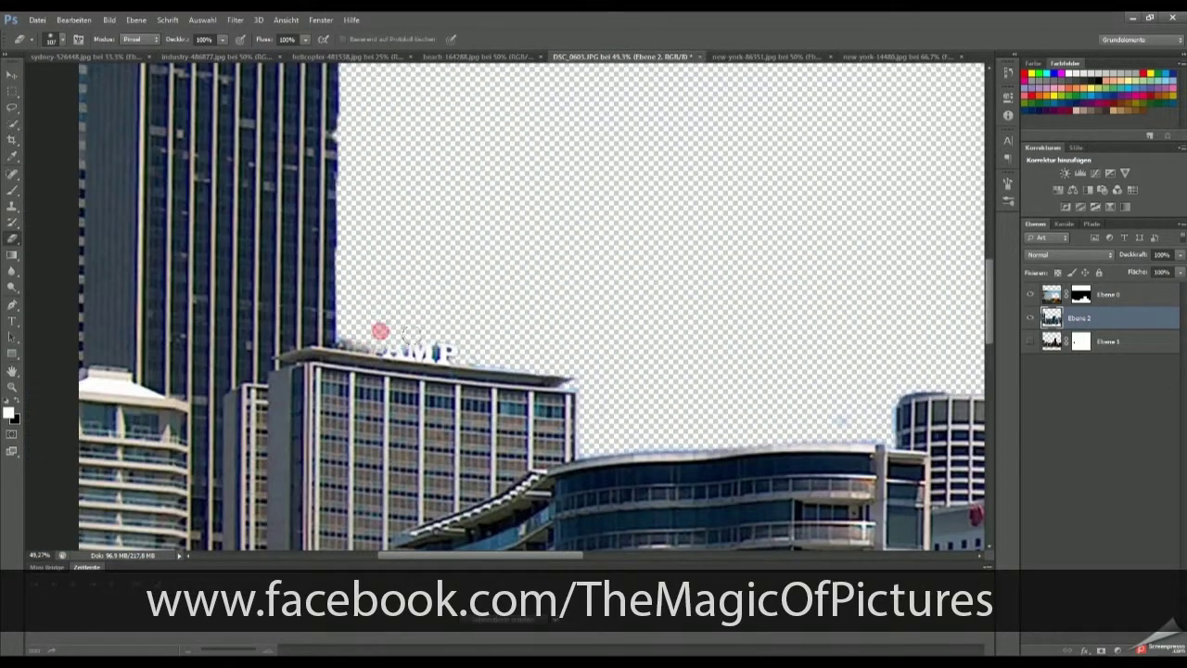
drag(553, 365, 620, 442)
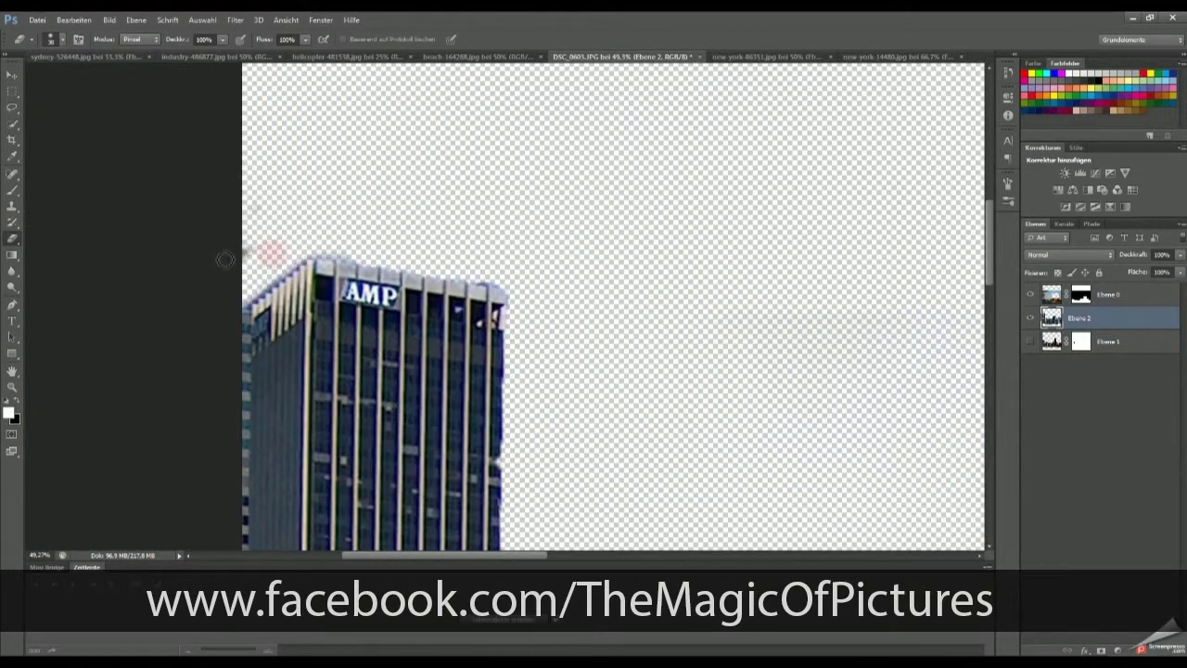
Step: Add a new layer filled black as the night sky
key(ctrl+0)
key(ctrl+shift+alt+n)
key(g)
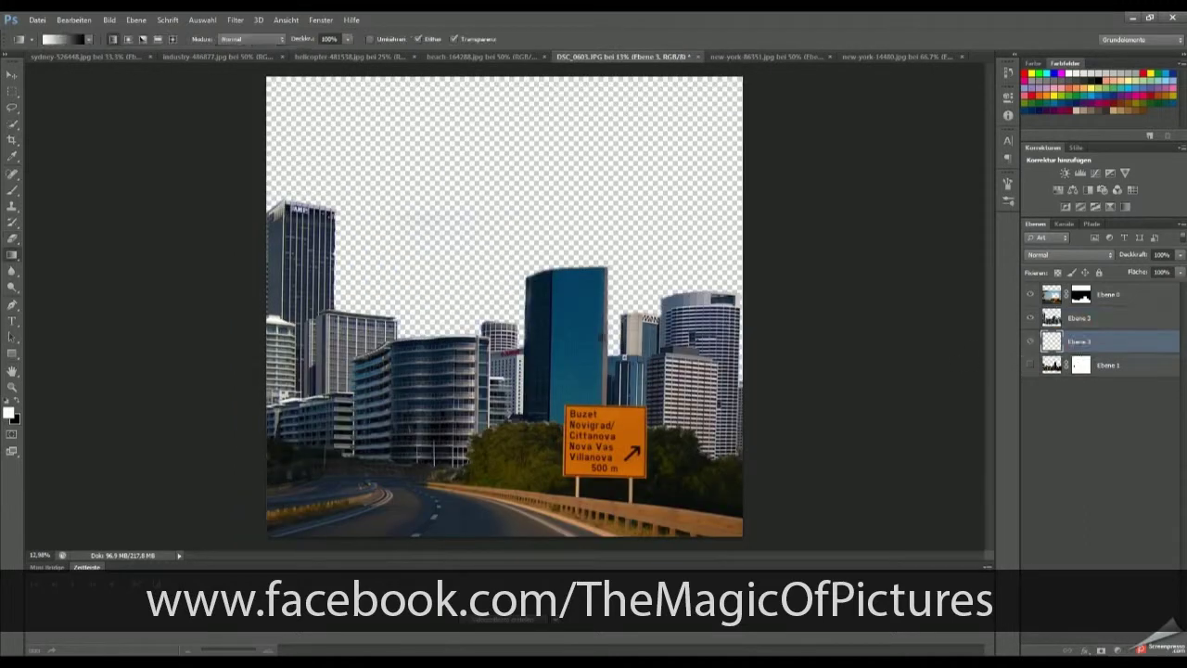
key(shift+g)
click(654, 476)
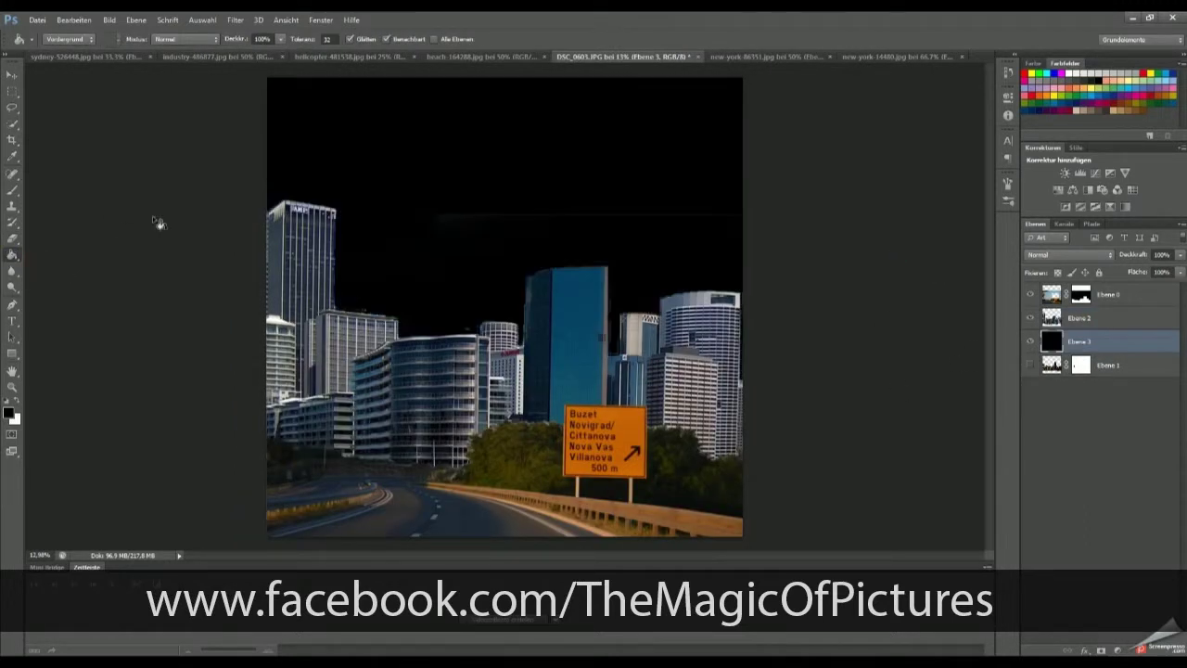
Step: Make the skyline layer Ebene 2 active and pan across the building edges
click(12, 240)
key(alt+])
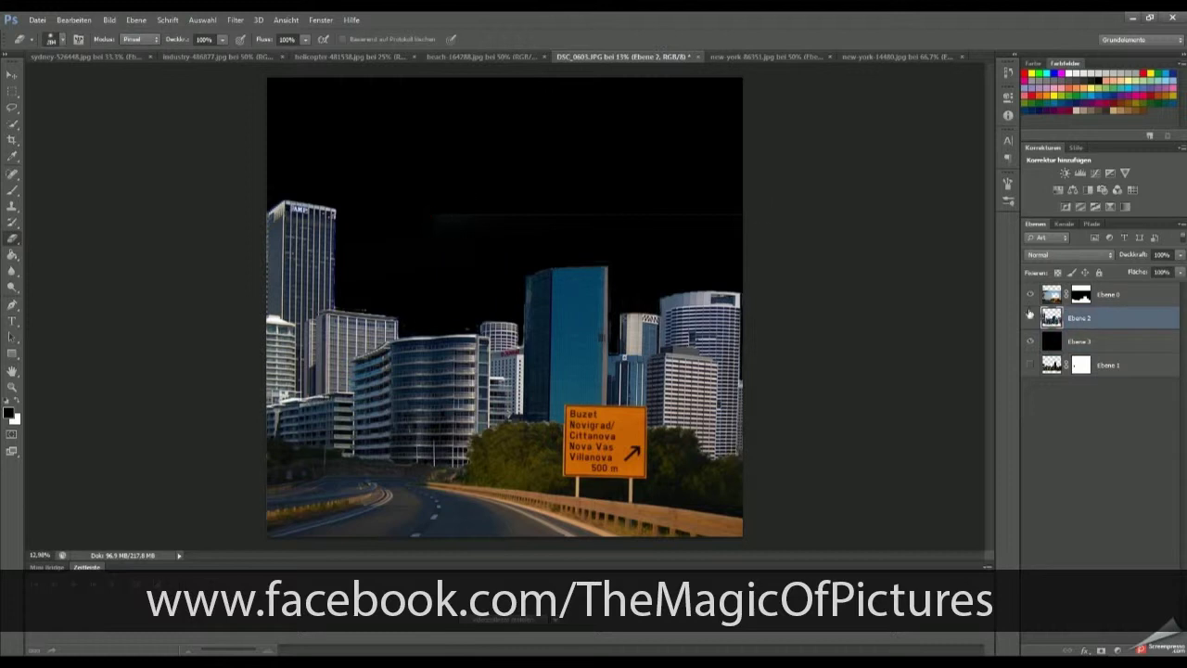
key(alt+])
key(alt+[)
scroll(612, 343, up, 5)
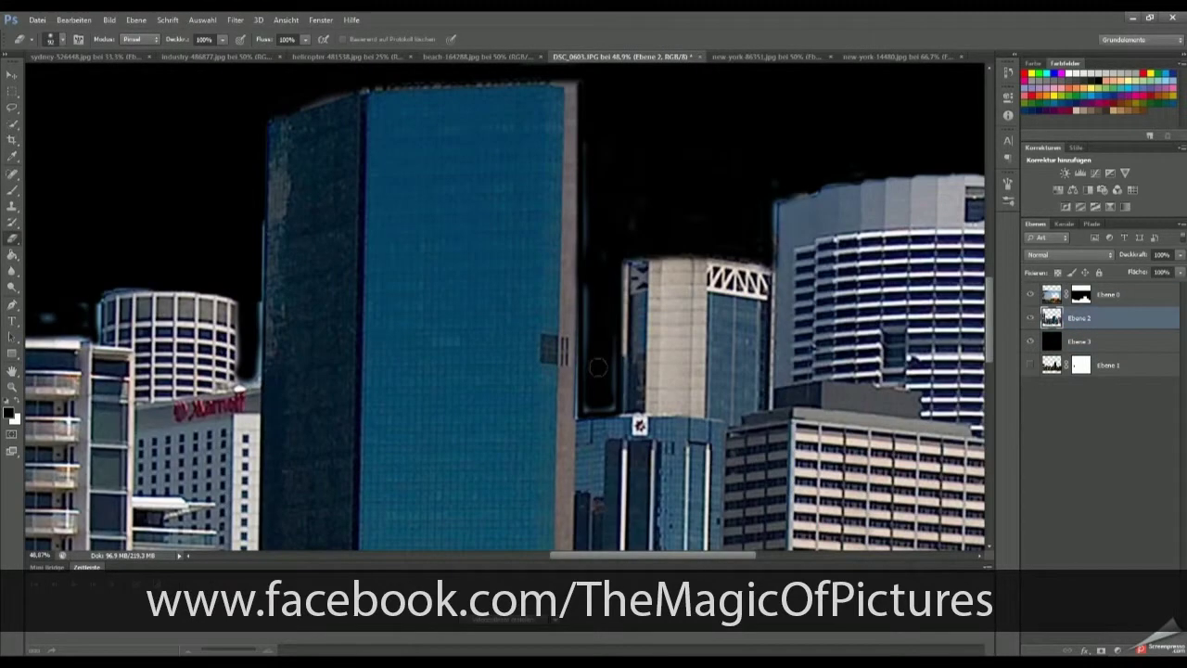
scroll(590, 401, left, 5)
scroll(520, 297, left, 1)
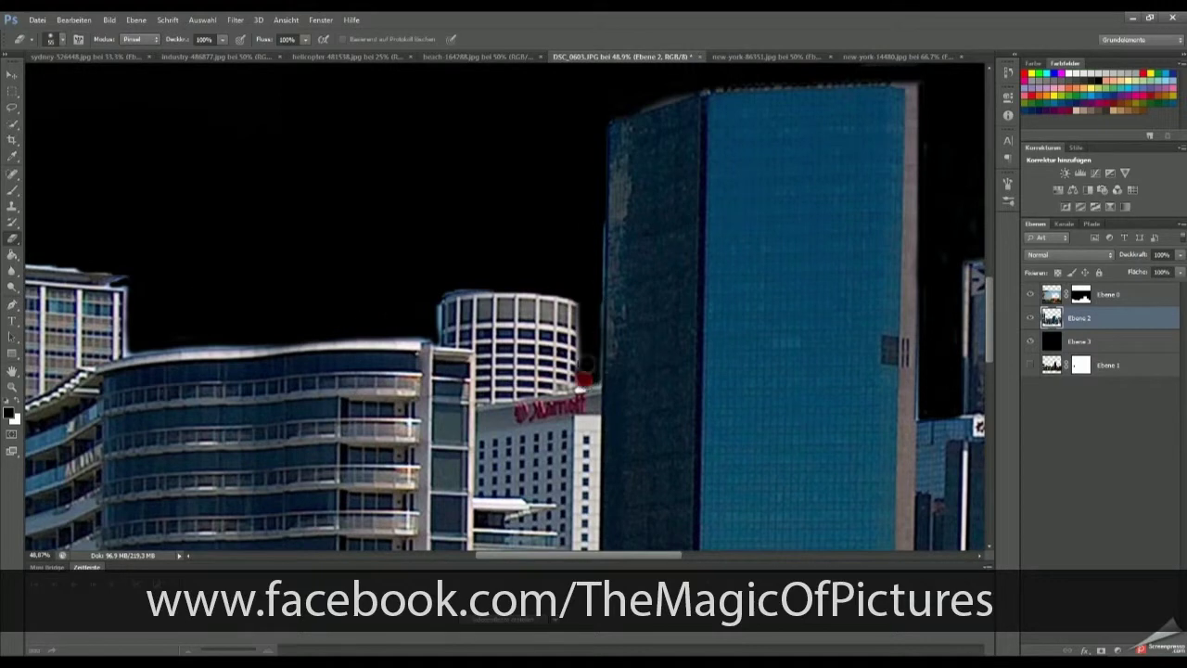
scroll(416, 304, down, 3)
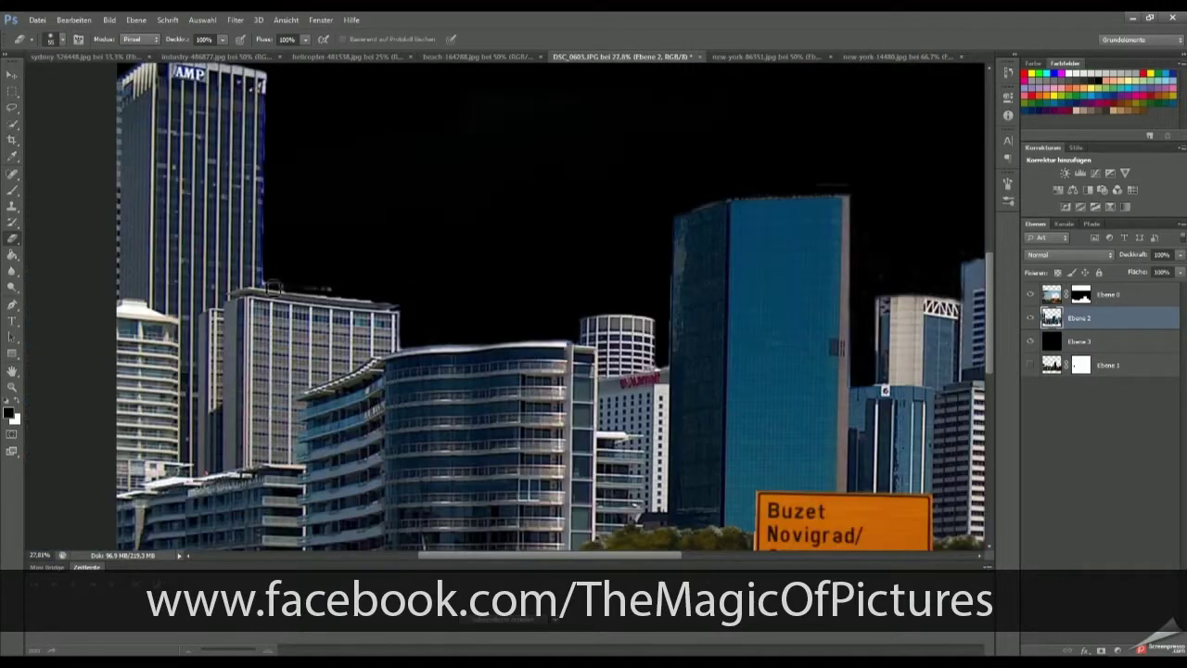
scroll(449, 269, down, 2)
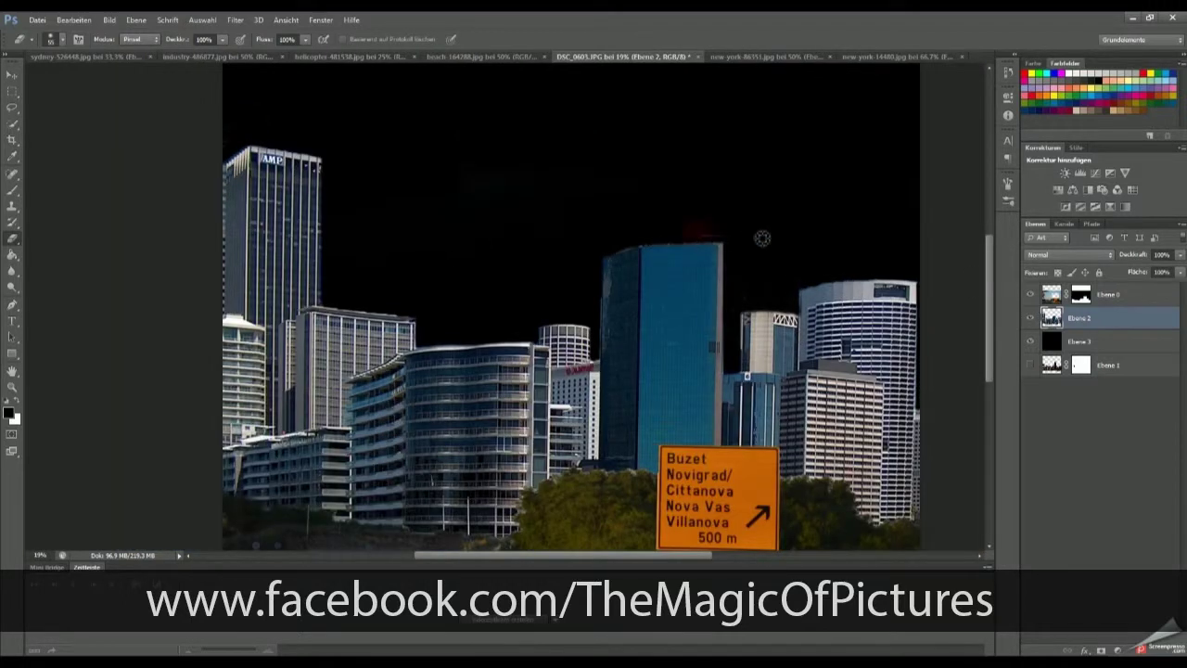
scroll(763, 238, down, 2)
Step: Add a Curves layer pulled down to darken the scene and a warming Photo Filter on the skyline
click(1095, 172)
drag(885, 228, 886, 256)
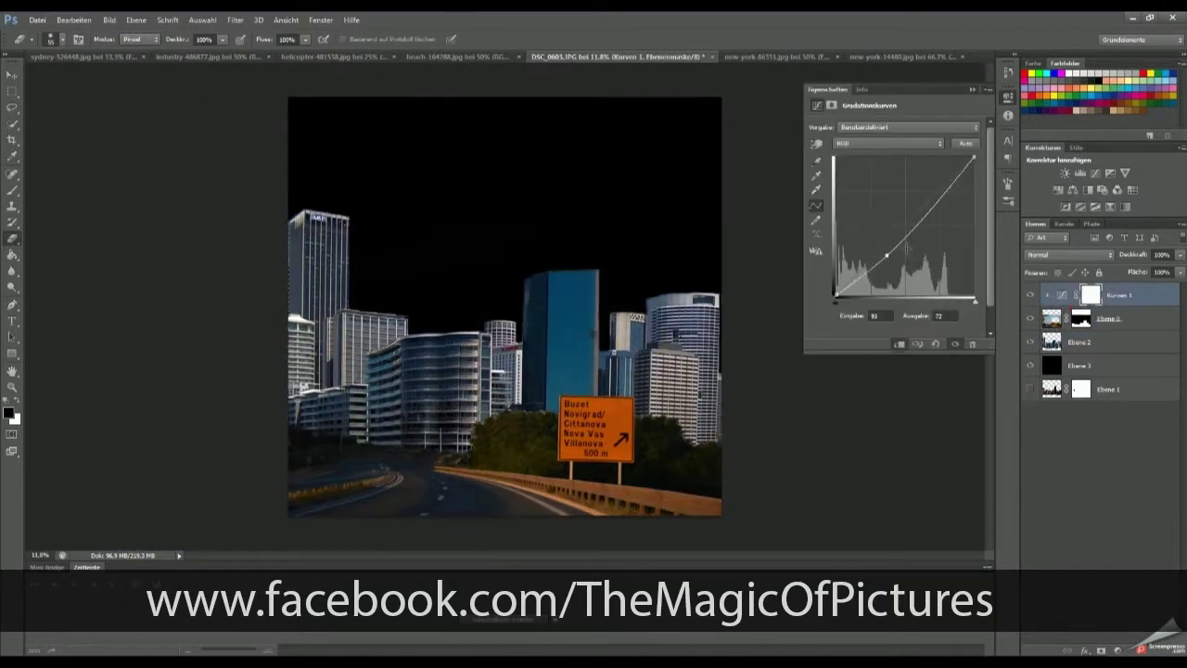
click(1078, 342)
click(1111, 189)
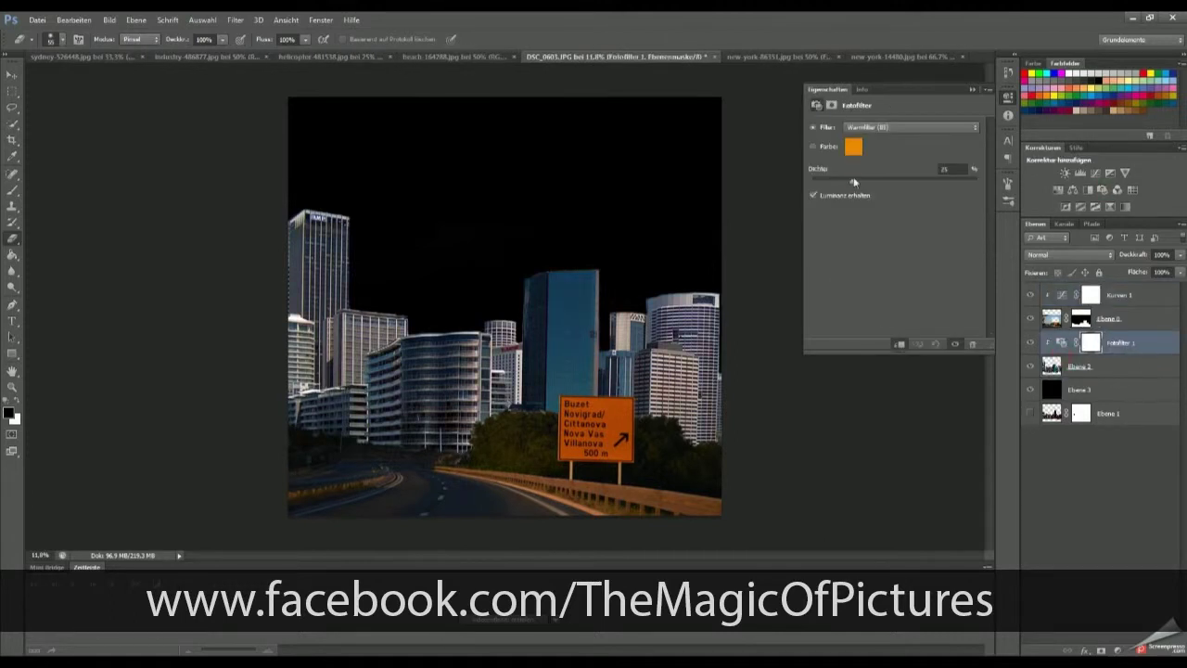
Step: Paint a white glow on a new layer above the black sky, Gaussian-blur it, and set opacity to 49%
click(1078, 390)
key(ctrl+shift+alt+n)
key(b)
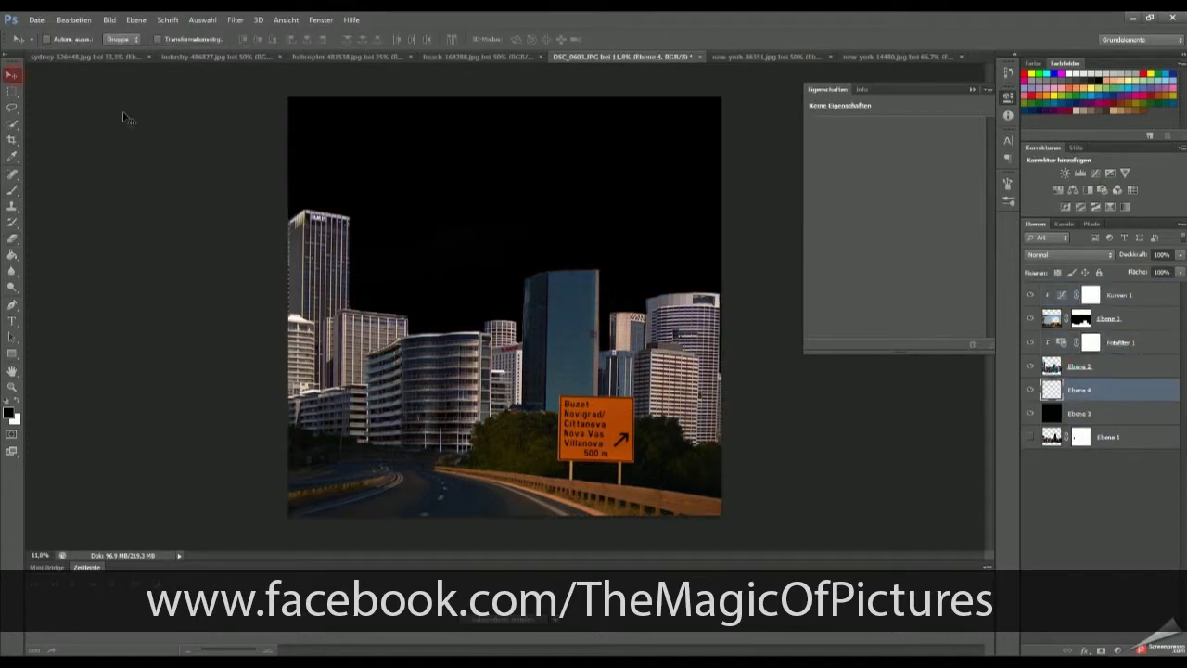
key(x)
mouse_move(297, 200)
mouse_down()
mouse_move(343, 222)
mouse_move(603, 279)
mouse_move(714, 278)
mouse_up()
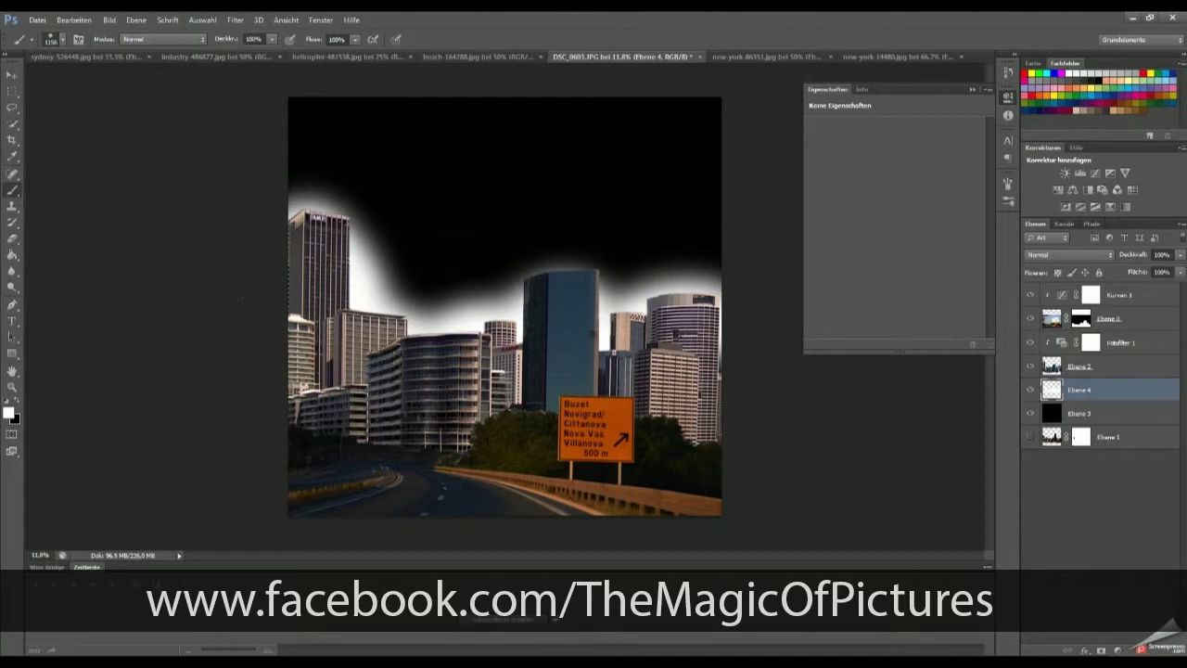
click(236, 19)
mouse_move(278, 319)
click(154, 318)
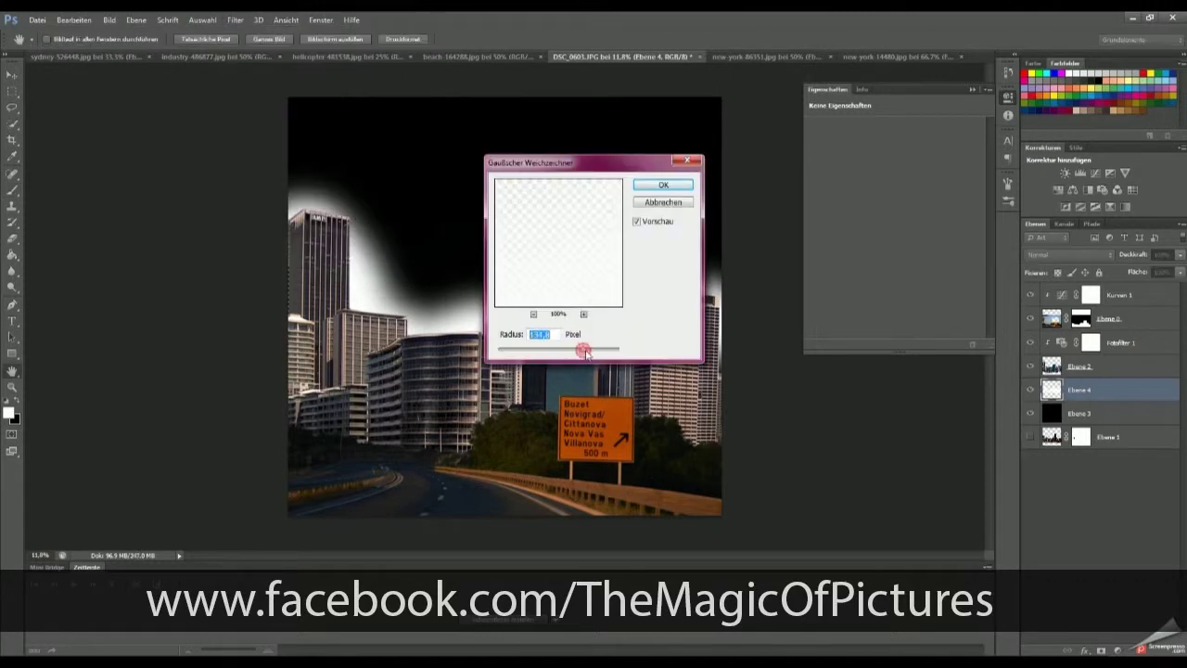
key(Return)
drag(1144, 275, 1149, 272)
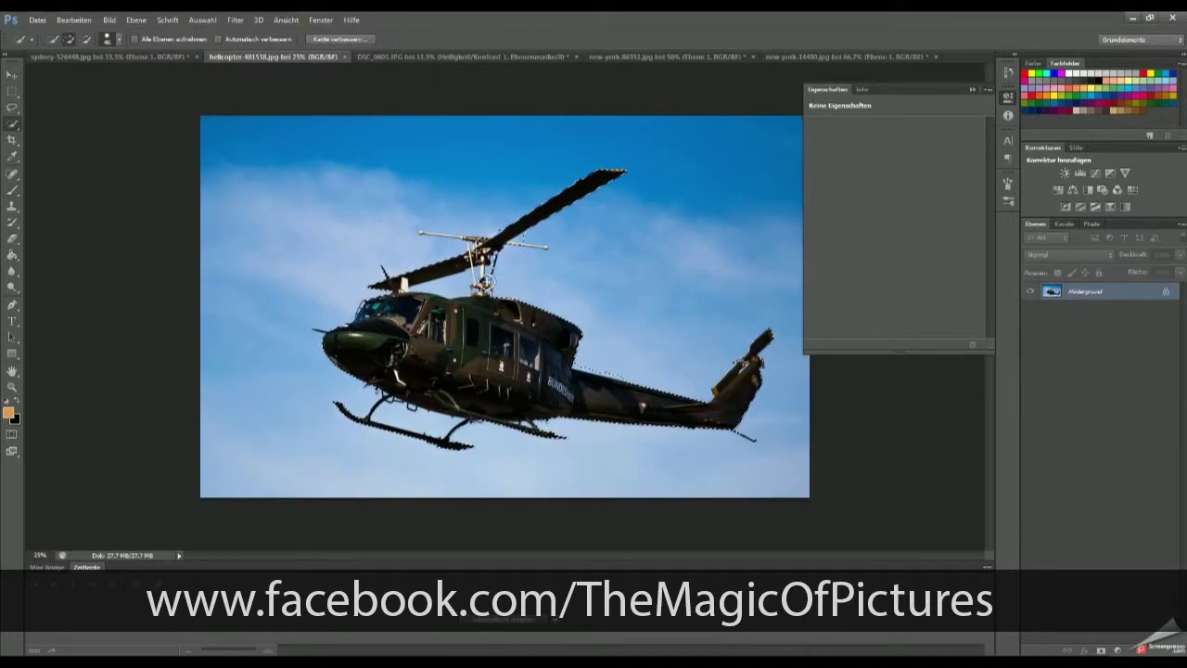
Step: Extend the helicopter selection over the stabilizer bar, copy it to a new layer, and hide Hintergrund
drag(429, 239, 549, 252)
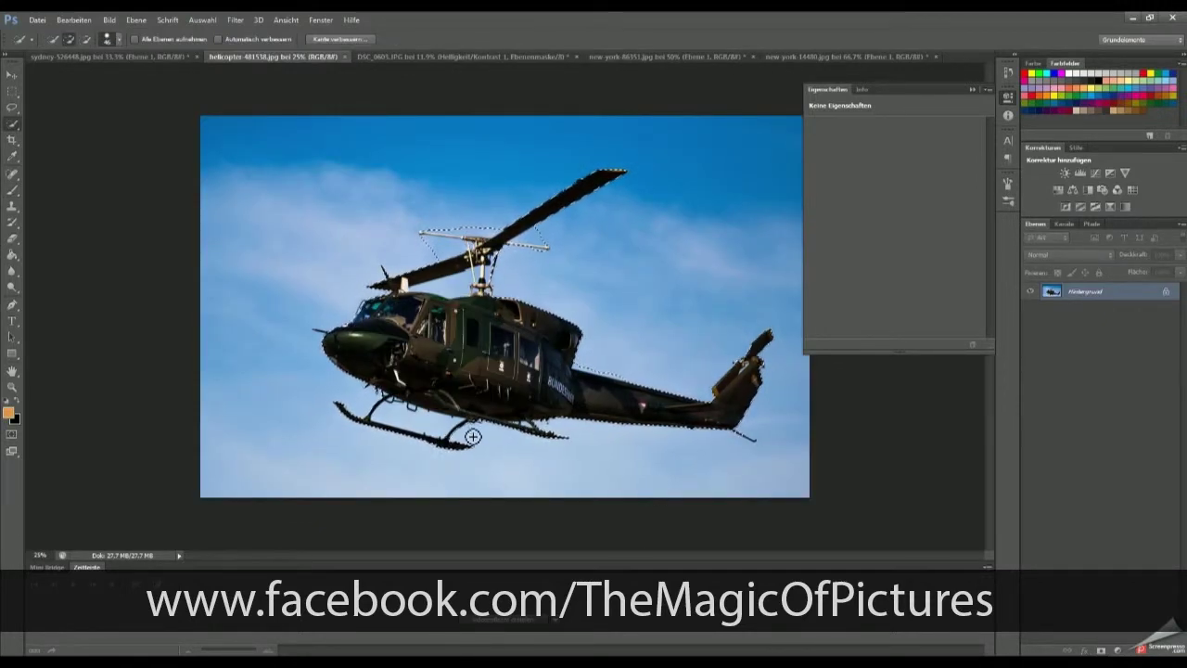
key(ctrl+j)
click(1029, 309)
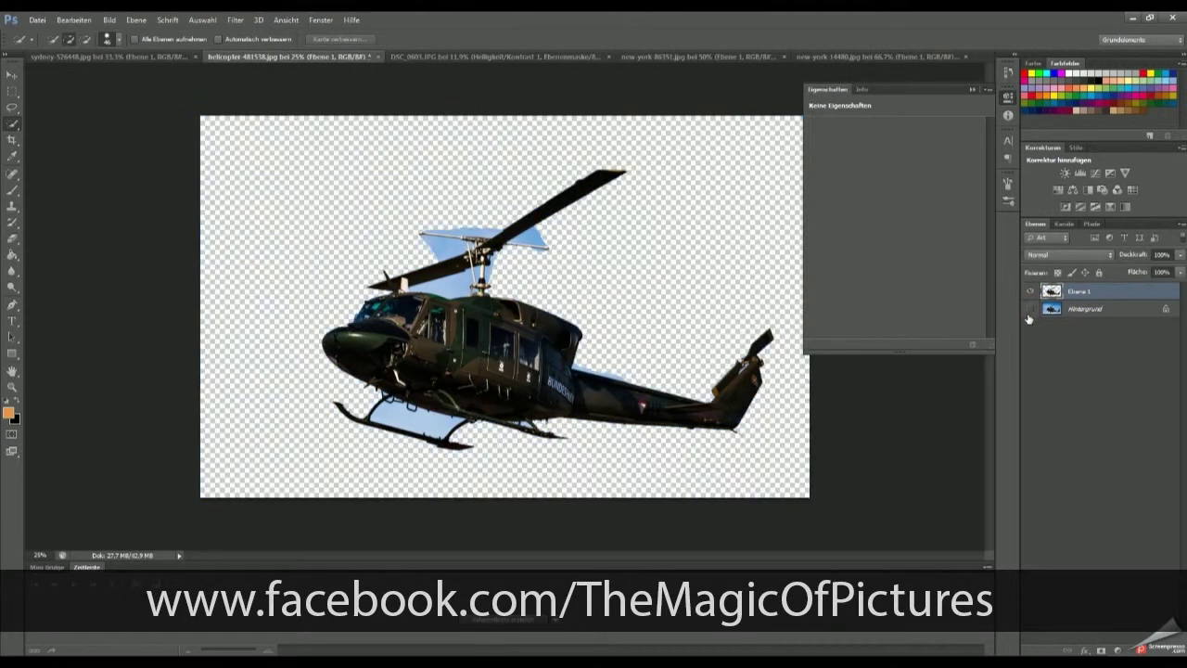
Step: Erase the leftover blue sky in the cockpit window and around the landing skids and struts
key(e)
scroll(399, 408, up, 5)
mouse_move(380, 416)
mouse_down()
mouse_move(620, 419)
mouse_move(271, 320)
mouse_up()
mouse_move(218, 326)
mouse_down()
mouse_move(111, 432)
mouse_move(204, 390)
mouse_move(223, 294)
mouse_up()
drag(710, 520, 501, 379)
mouse_move(501, 378)
mouse_down()
mouse_move(473, 295)
mouse_move(615, 286)
mouse_move(557, 352)
mouse_move(451, 424)
mouse_move(319, 409)
mouse_move(217, 377)
mouse_up()
mouse_move(19, 324)
mouse_down()
mouse_move(223, 353)
mouse_move(511, 432)
mouse_move(399, 418)
mouse_up()
Step: Delete the remaining sky in the window, between the rotor blades, and beside the tail boom
click(714, 427)
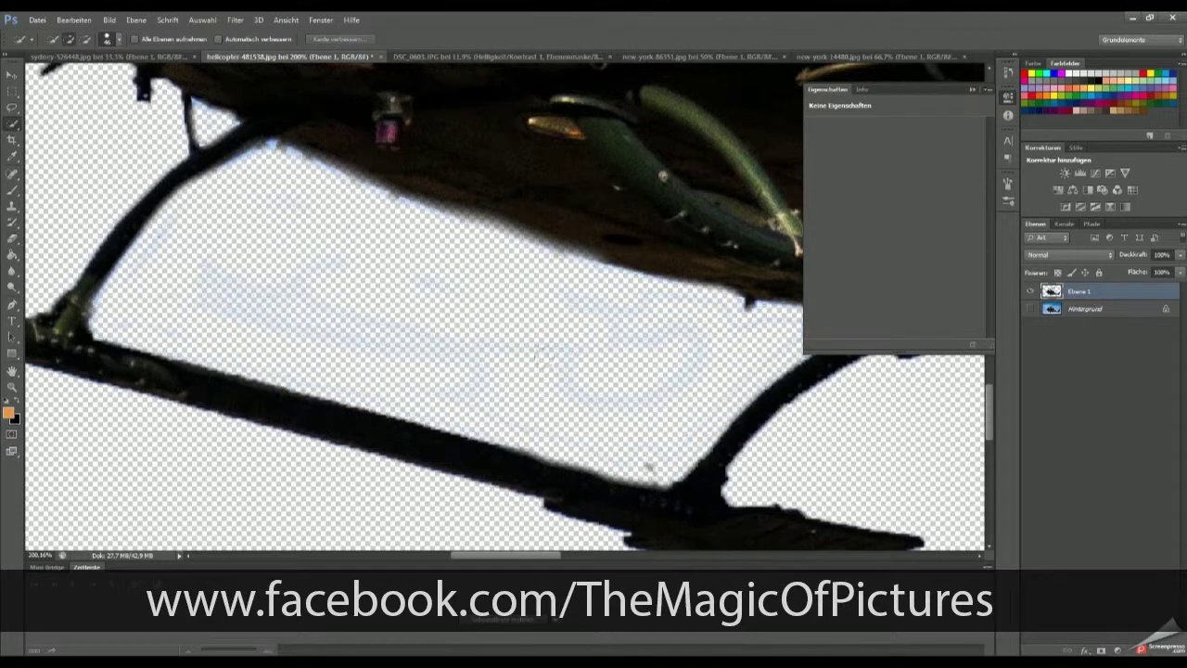
key(ctrl+0)
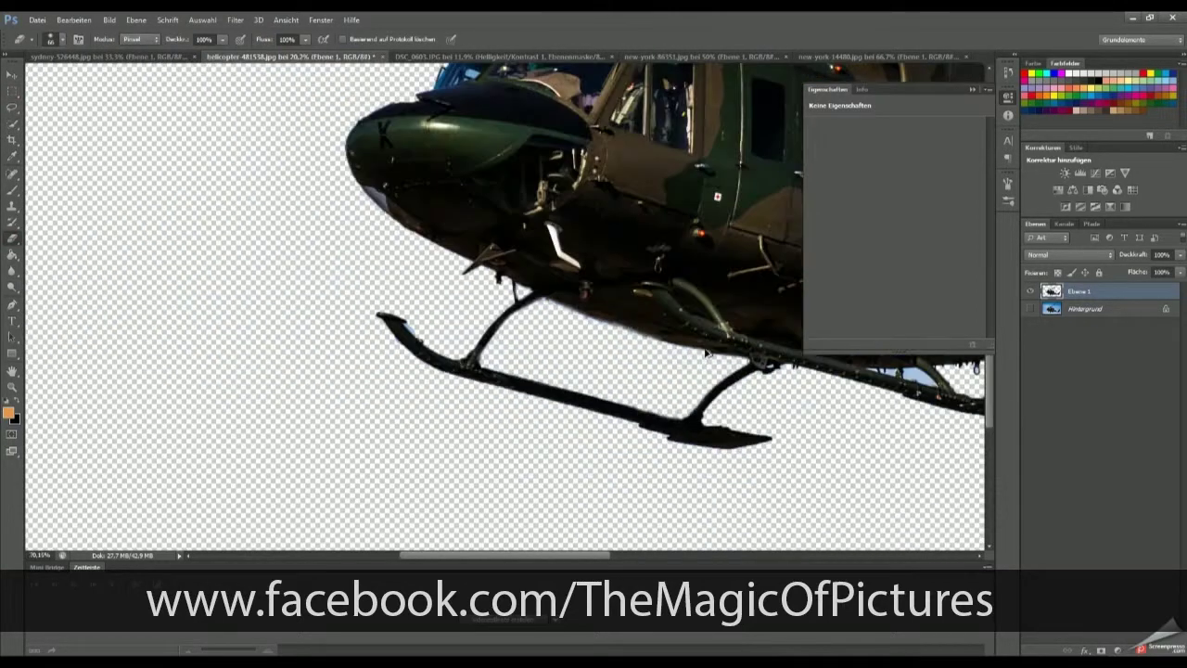
key(w)
mouse_move(359, 220)
mouse_down()
mouse_move(458, 205)
mouse_move(529, 219)
mouse_up()
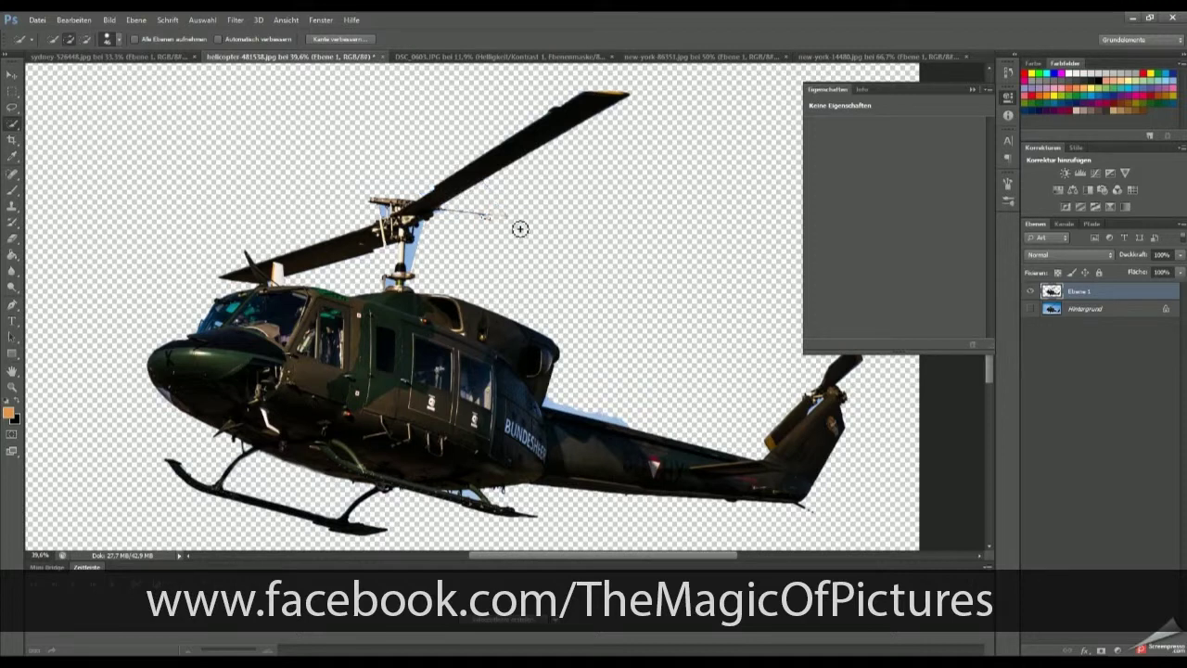
scroll(484, 300, up, 4)
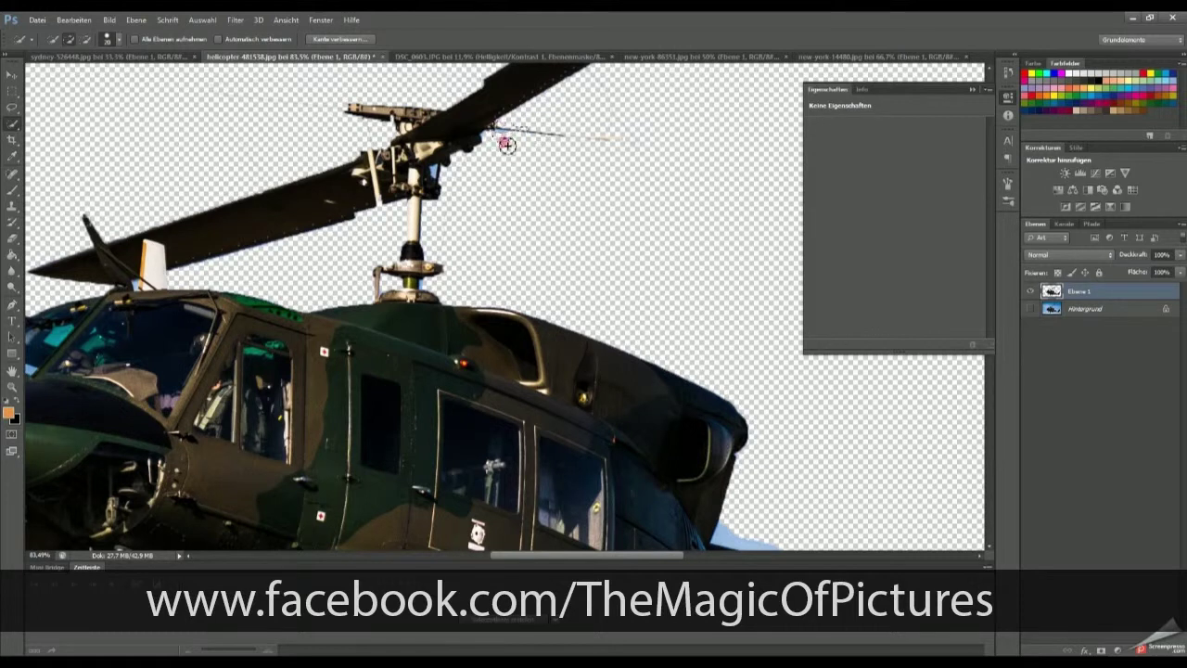
scroll(745, 454, down, 3)
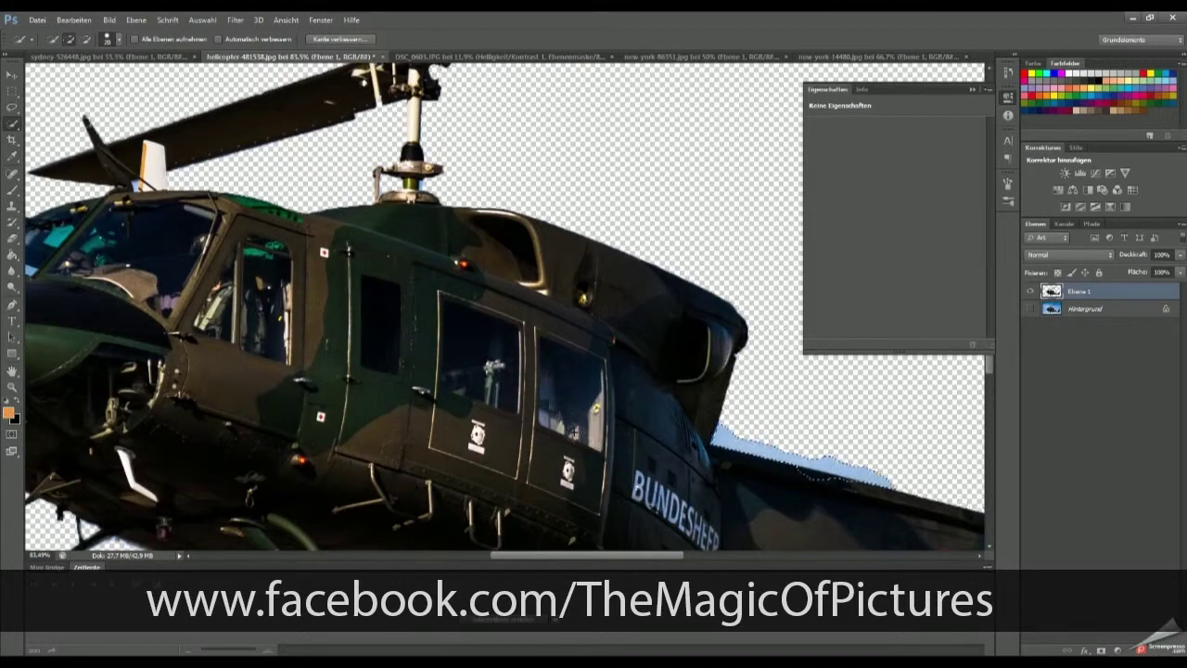
drag(716, 434, 886, 480)
scroll(719, 370, down, 5)
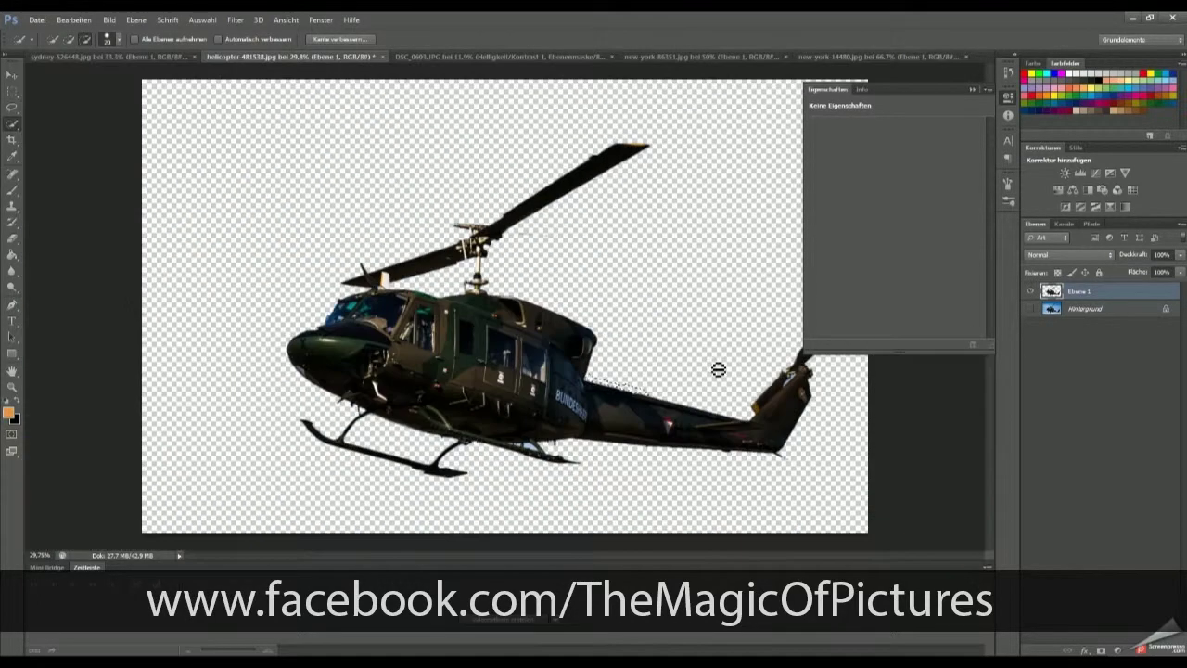
scroll(544, 455, up, 4)
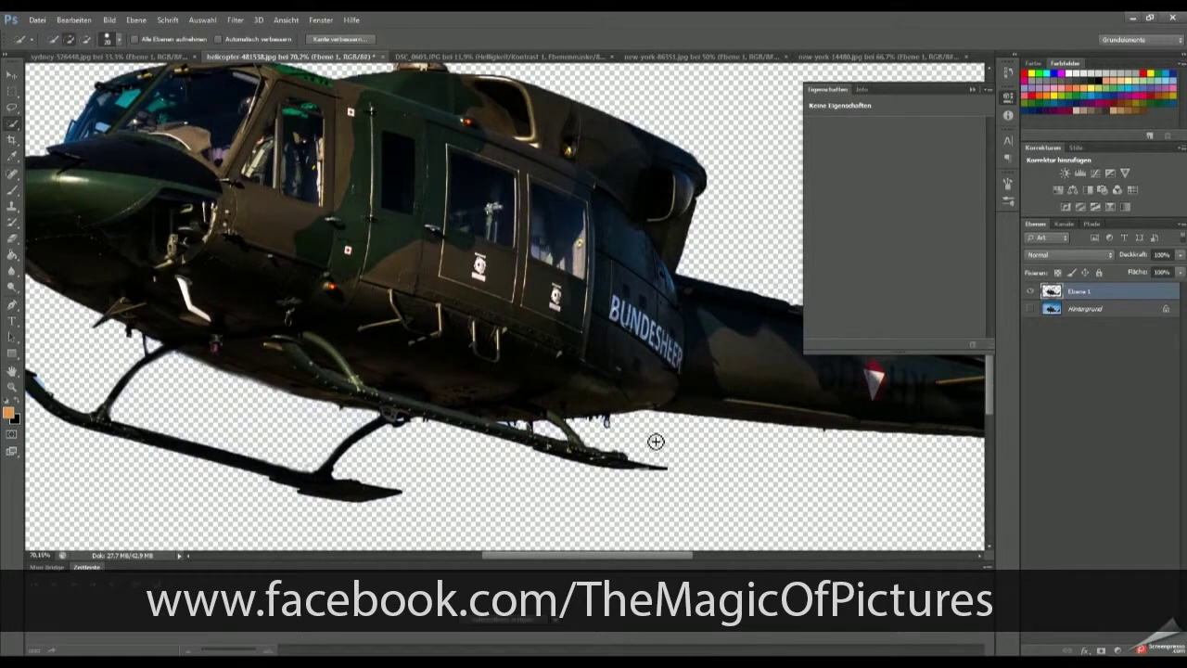
scroll(656, 441, down, 2)
Step: Set up the Burn tool with its range limited to Tiefen (shadows)
click(12, 271)
click(56, 292)
click(153, 39)
click(149, 51)
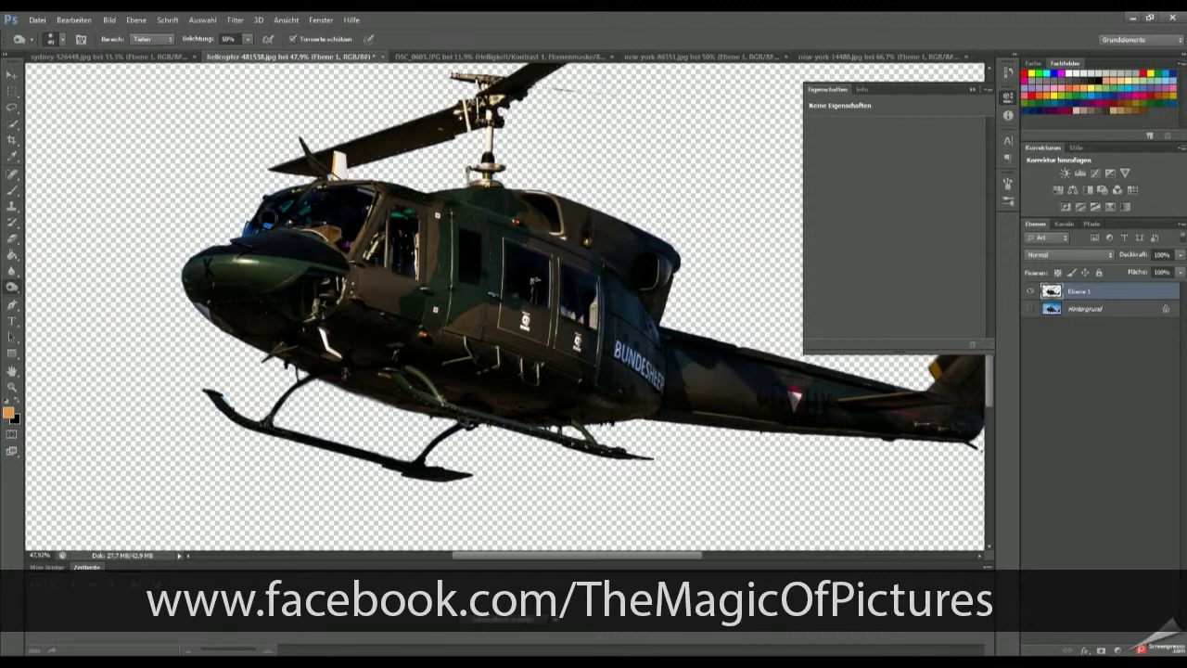
Step: Clone dark tail-boom paint over the red-and-white roundel with the Clone Stamp
scroll(484, 204, down, 1)
click(11, 206)
scroll(591, 328, up, 5)
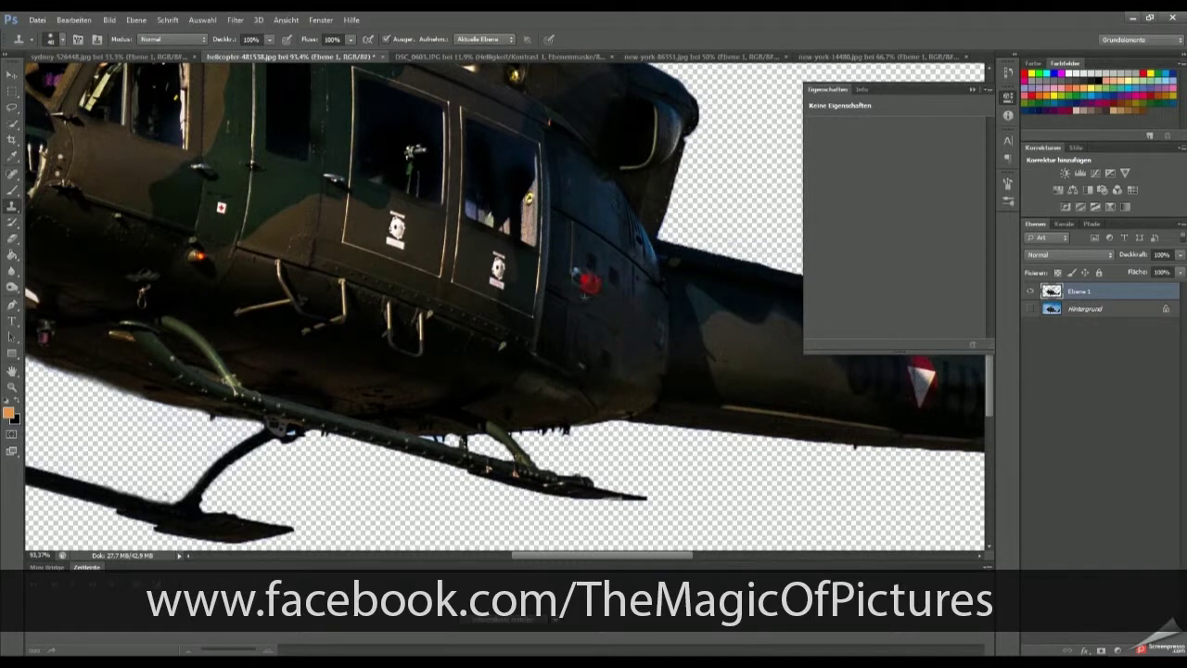
drag(706, 351, 506, 337)
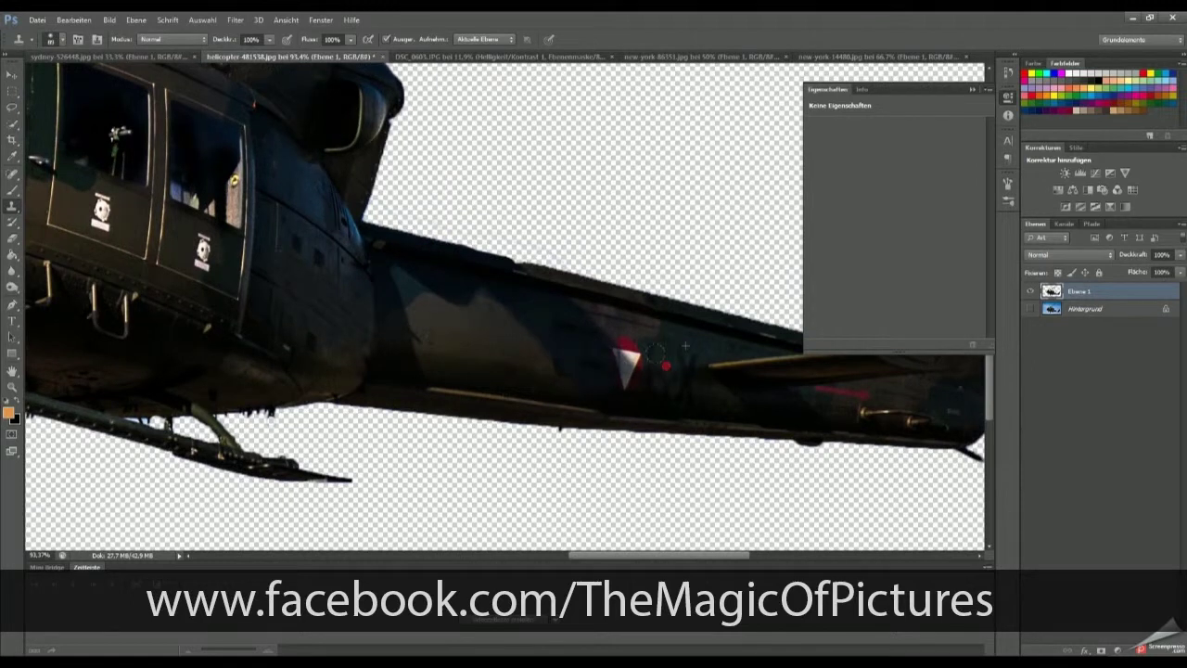
drag(618, 388, 616, 337)
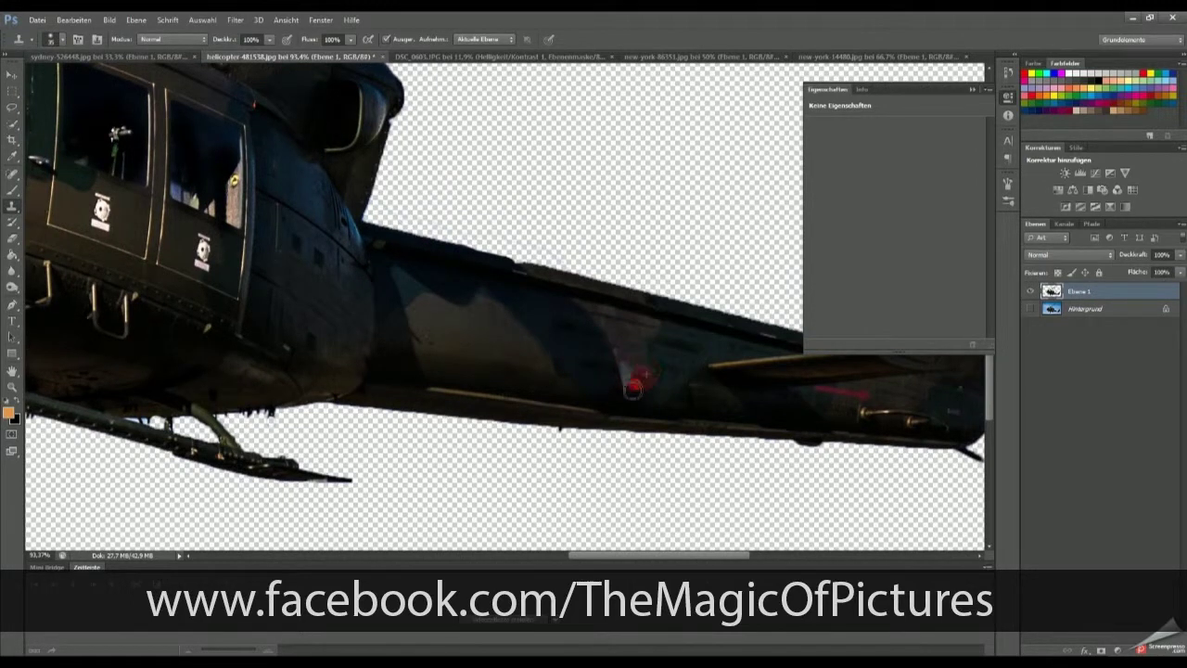